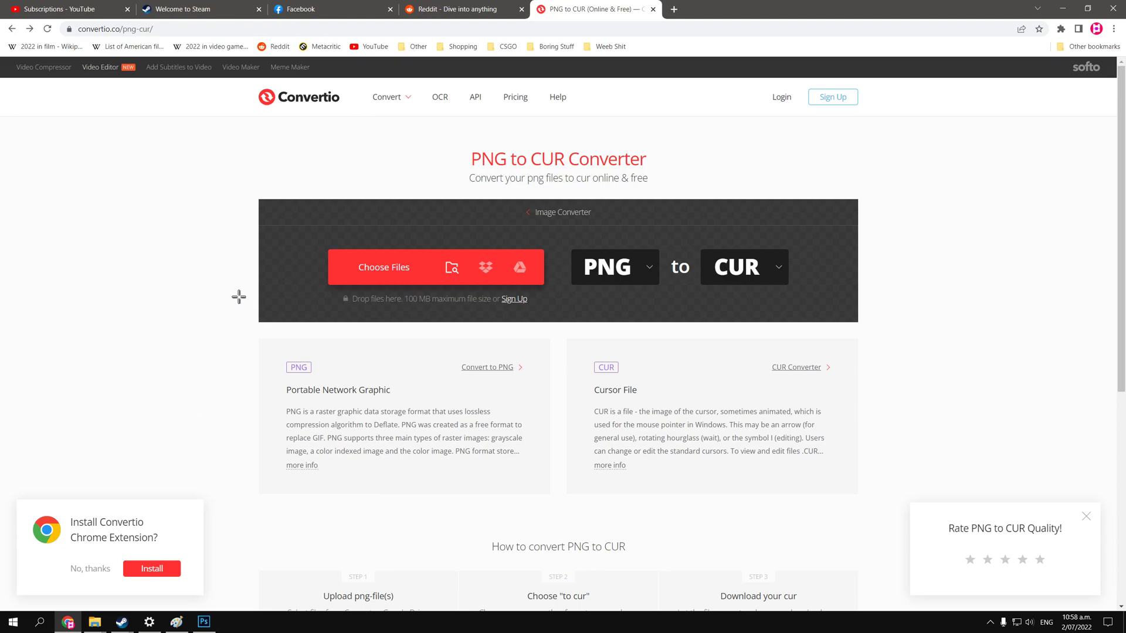
- Search Windows for 'mouse' and open the Mouse settings page
key(super)
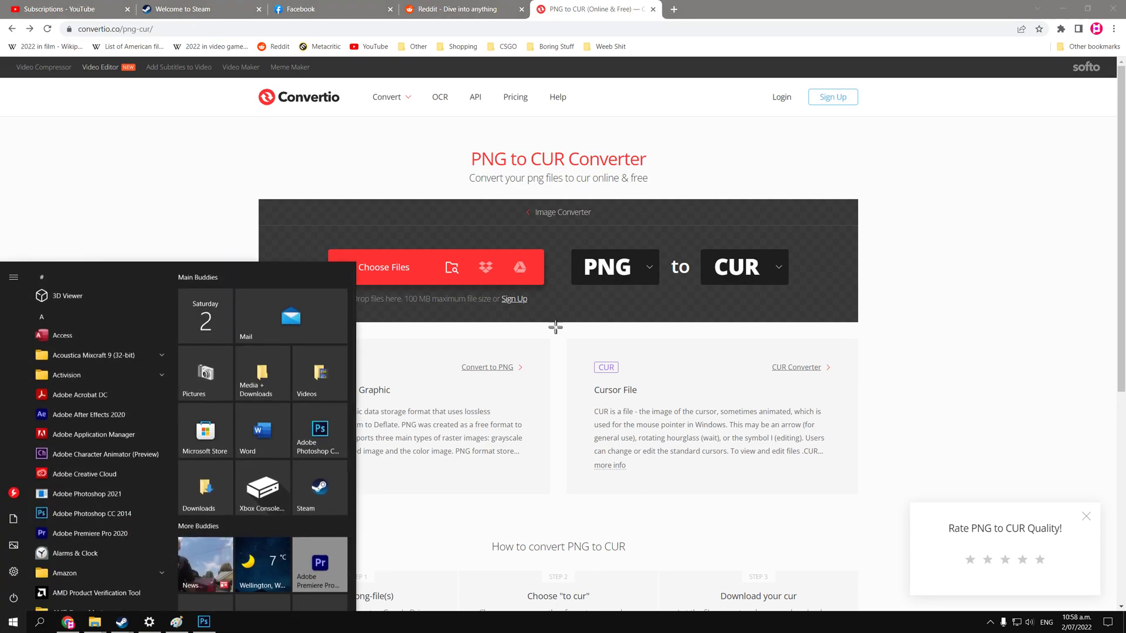
text(mouse)
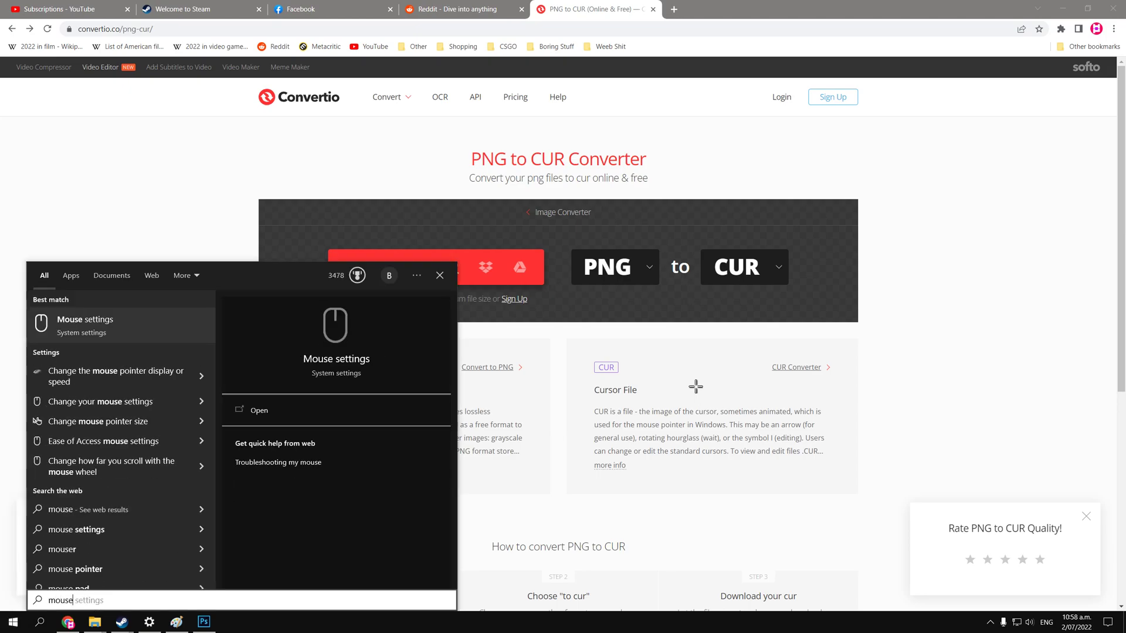
click(101, 327)
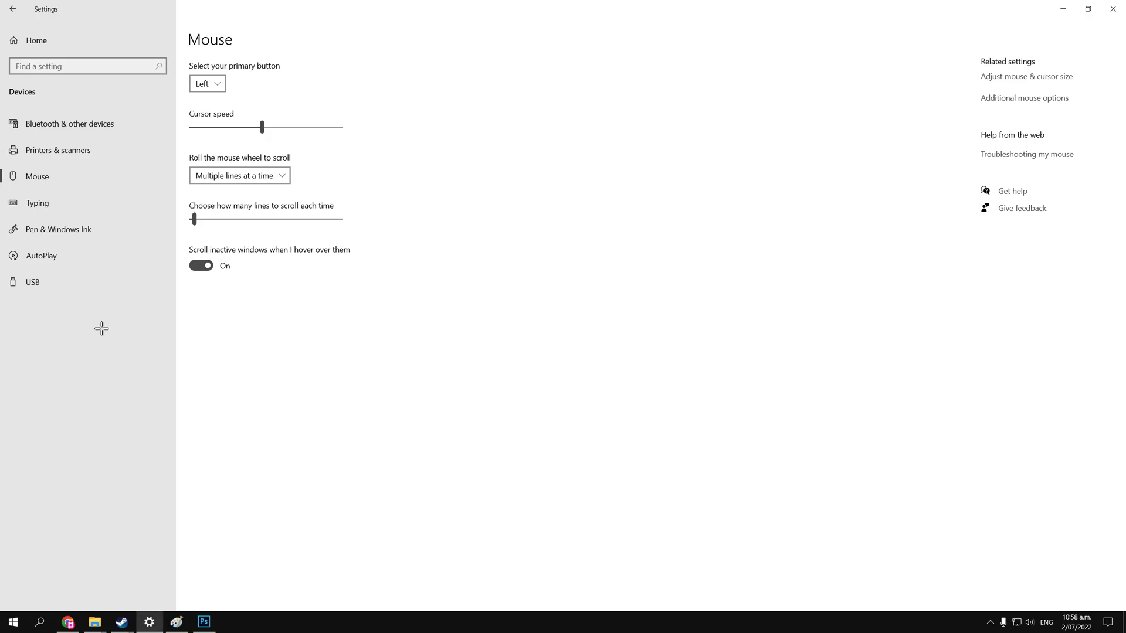
- Open Additional mouse options on the Pointers tab and browse the Customize list to Link Select
click(1002, 98)
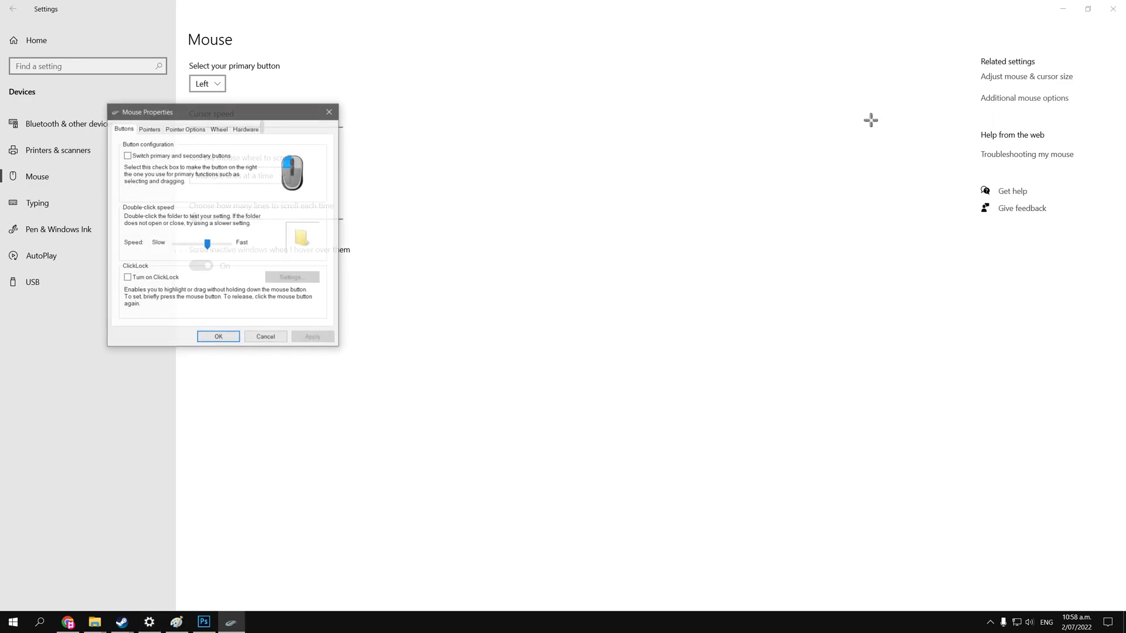
click(149, 129)
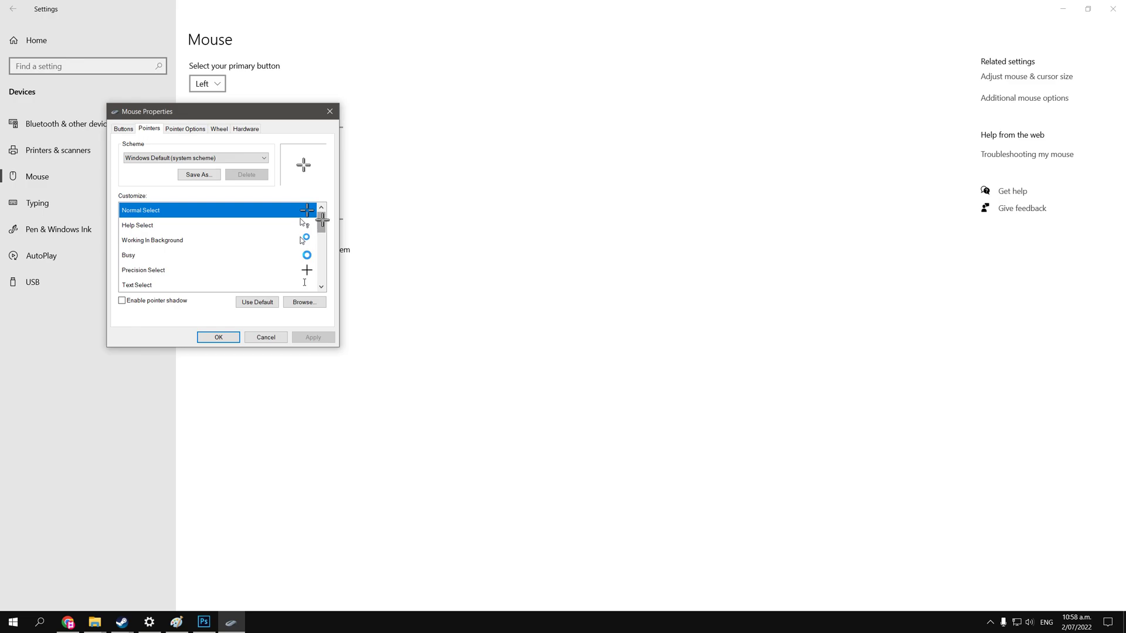
mouse_move(322, 220)
mouse_down()
mouse_move(322, 271)
mouse_move(336, 208)
mouse_up()
drag(321, 220, 320, 265)
click(287, 253)
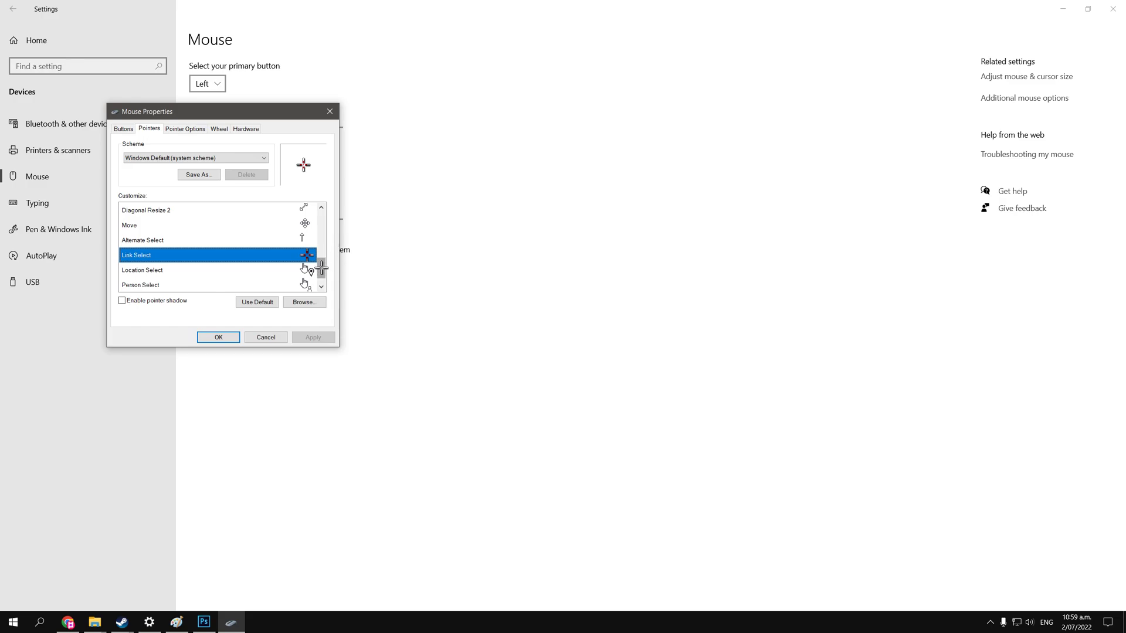
drag(320, 268, 329, 209)
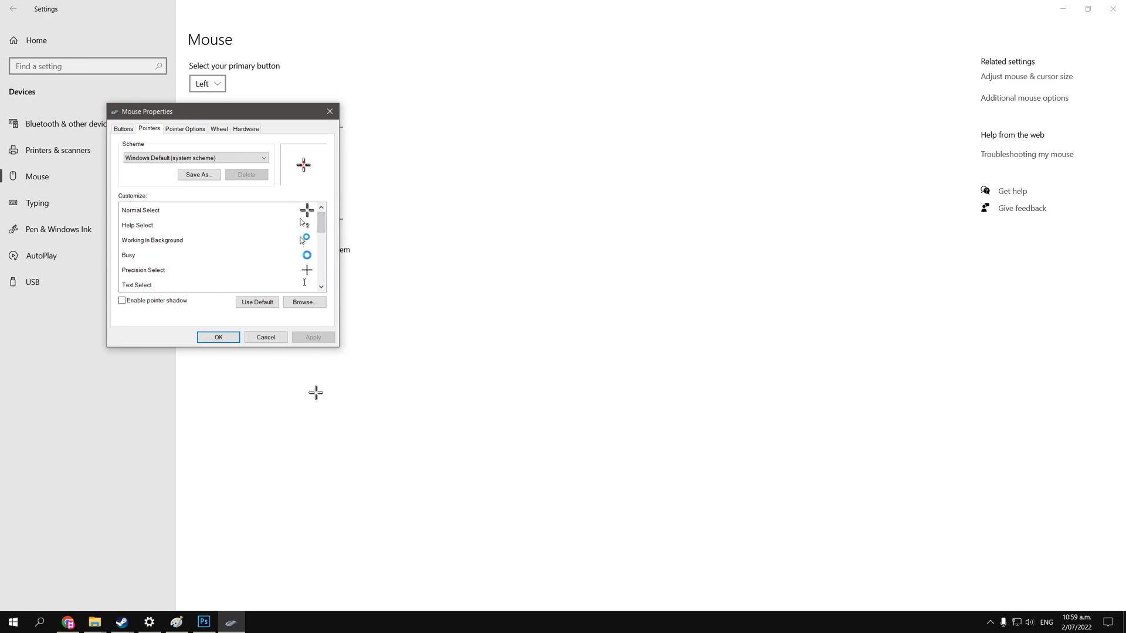
click(68, 622)
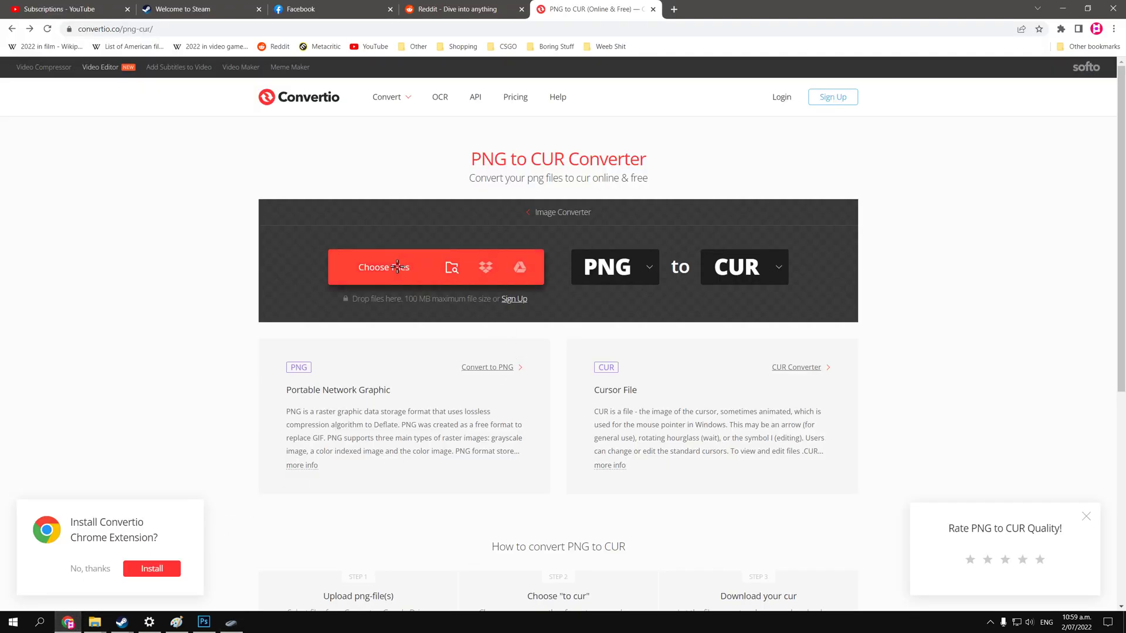
click(397, 266)
double_click(588, 230)
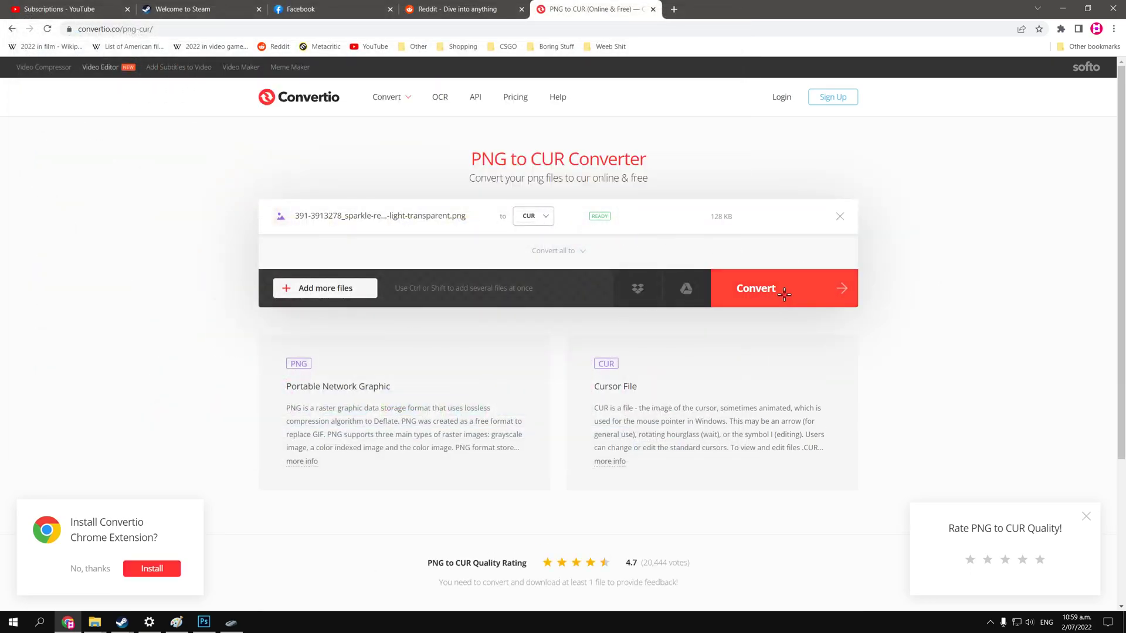
click(784, 294)
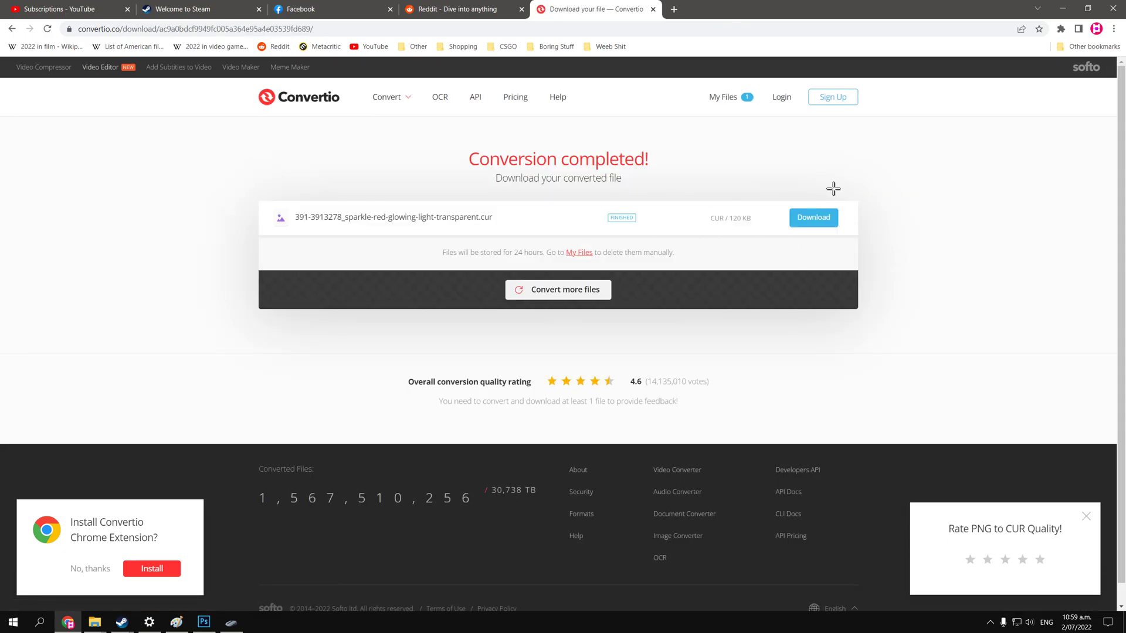
click(814, 218)
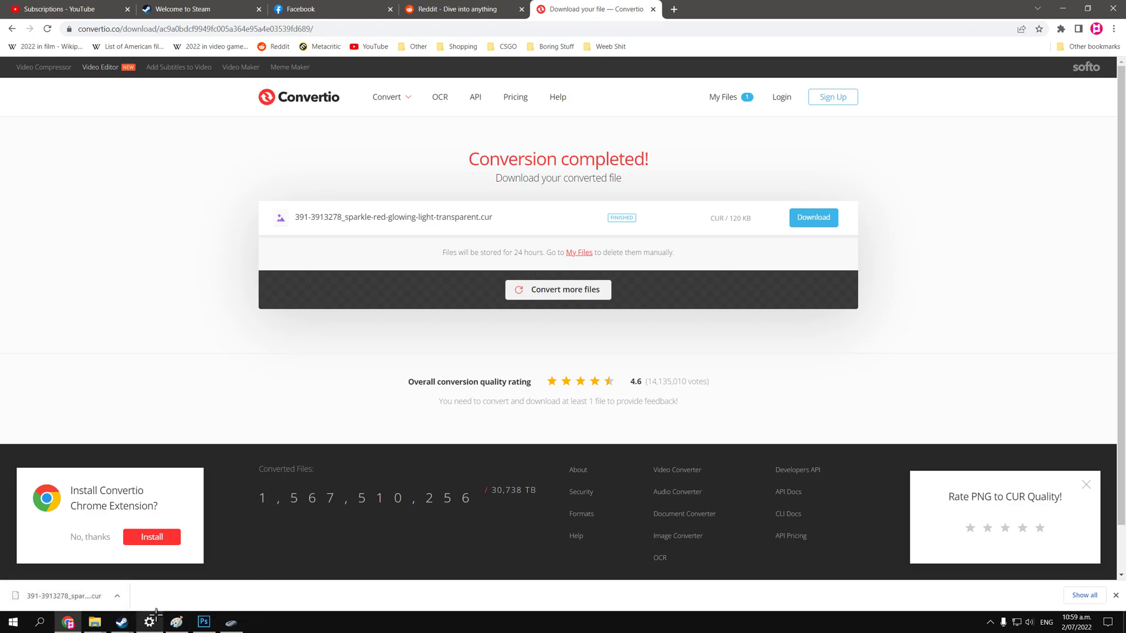
- Back in Mouse Properties, select the Text Select pointer role in the Customize list
click(231, 622)
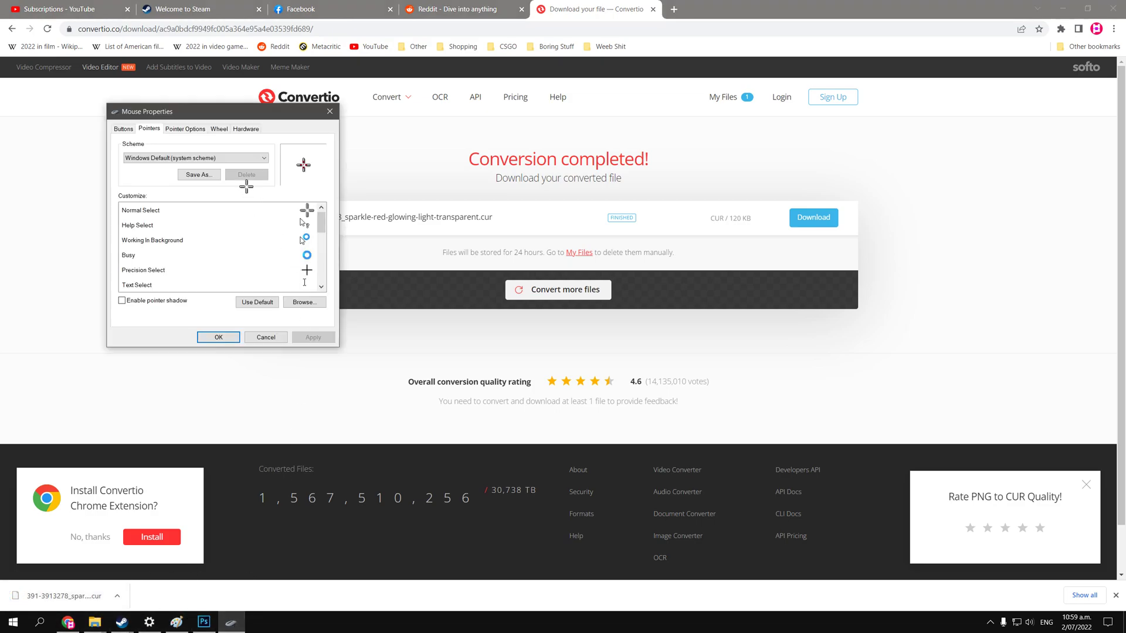
scroll(264, 243, down, 2)
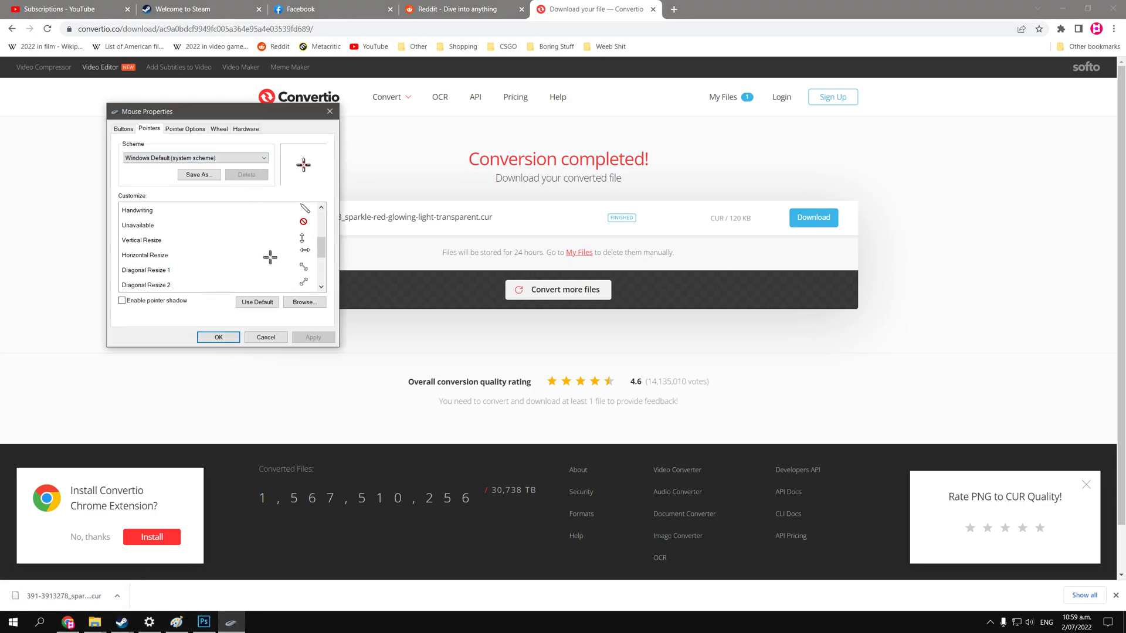
scroll(274, 252, up, 3)
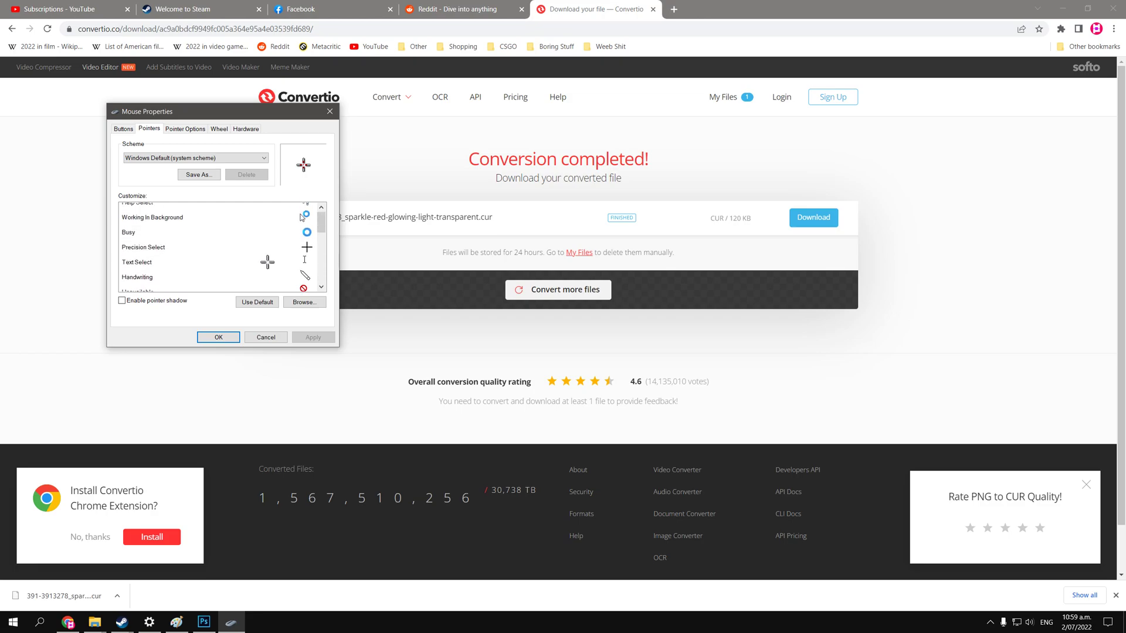
scroll(275, 255, down, 3)
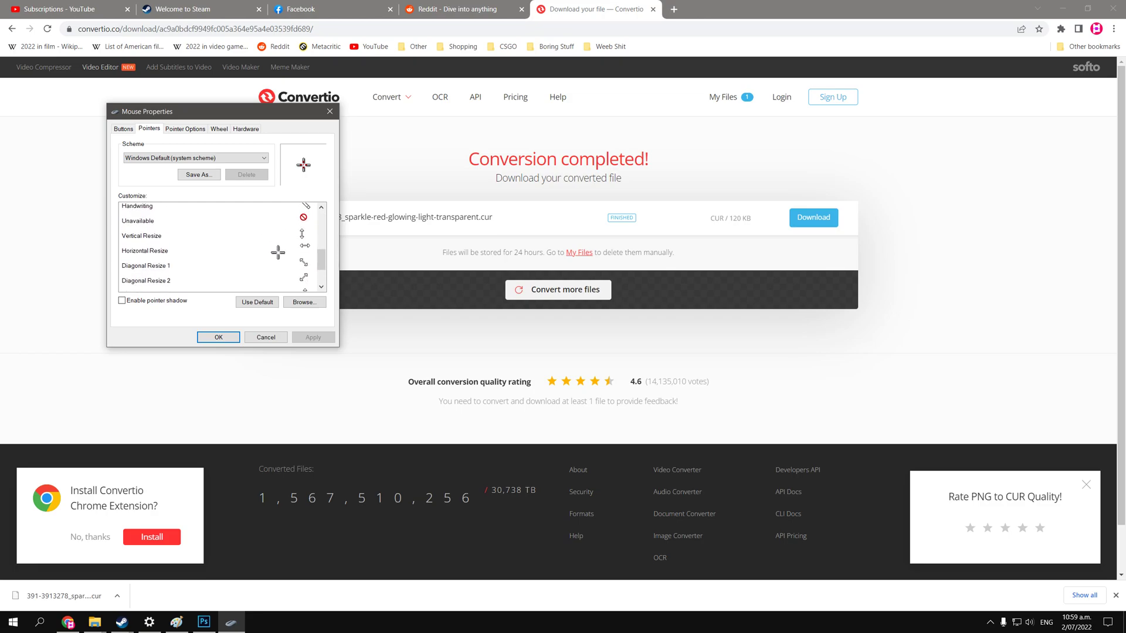
scroll(279, 254, up, 3)
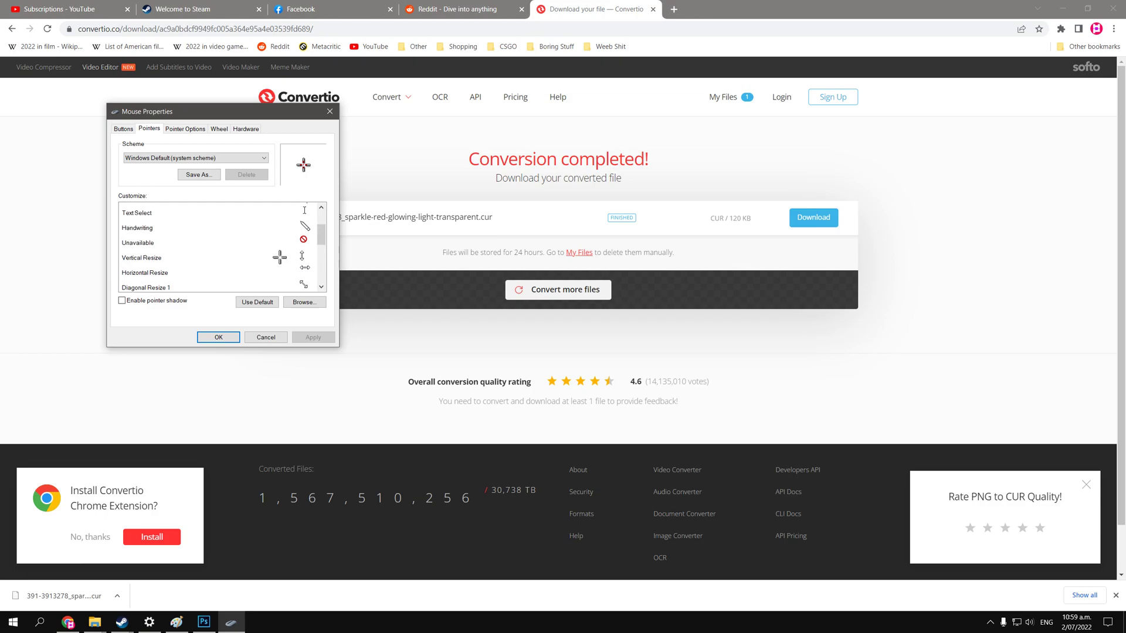
scroll(280, 255, up, 1)
click(277, 240)
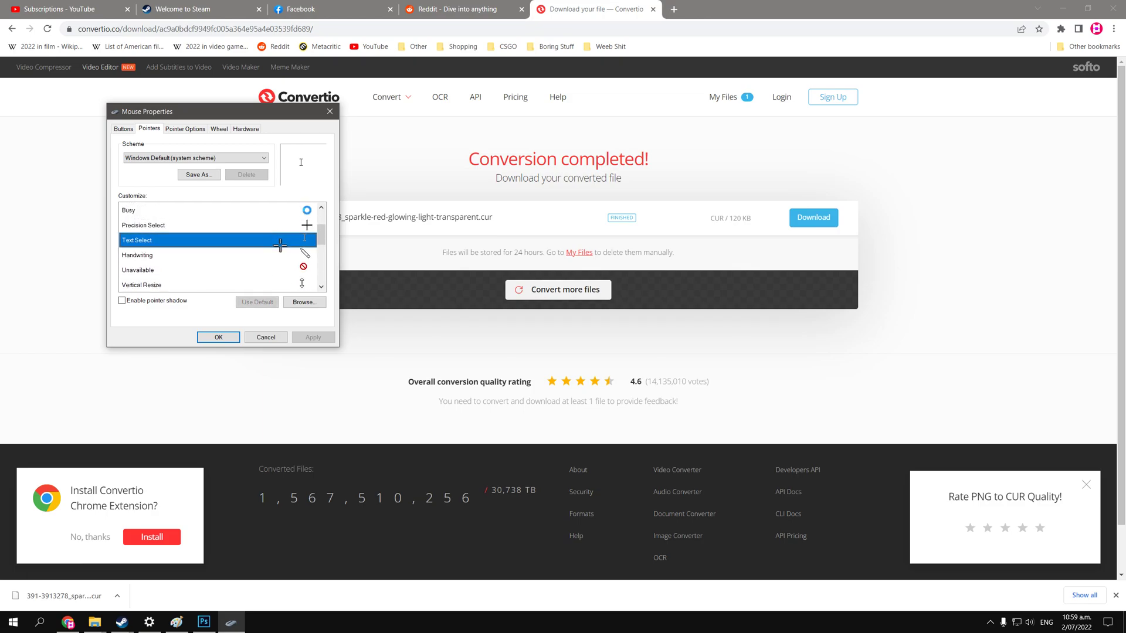
- Assign the sparkle .cur file from Downloads to Text Select and apply it
click(307, 301)
click(140, 267)
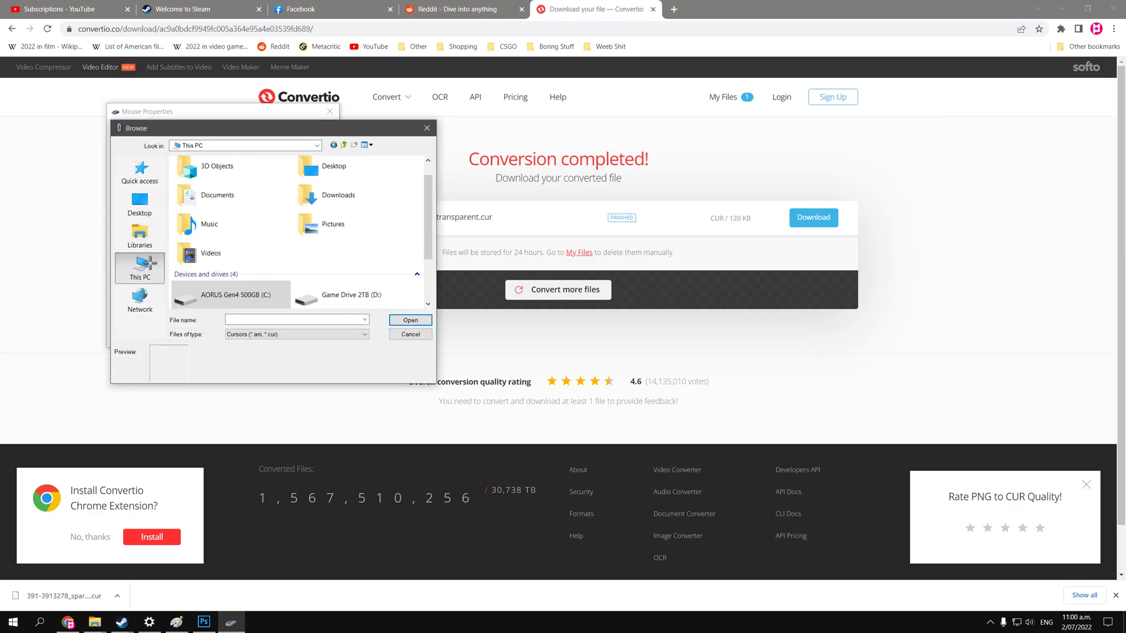
double_click(332, 196)
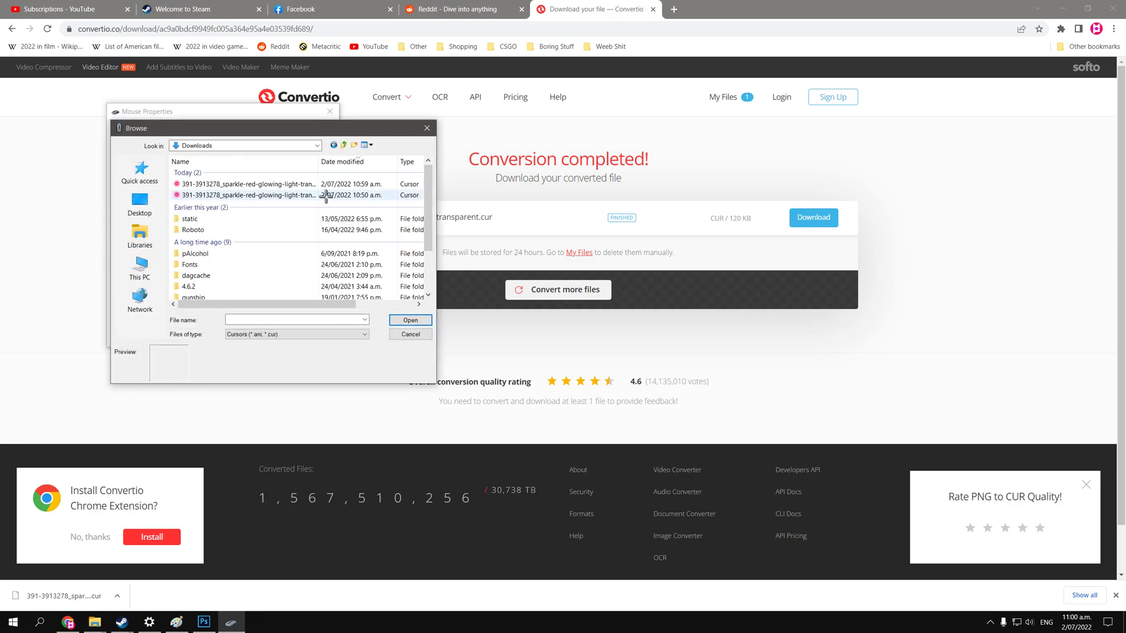
double_click(239, 184)
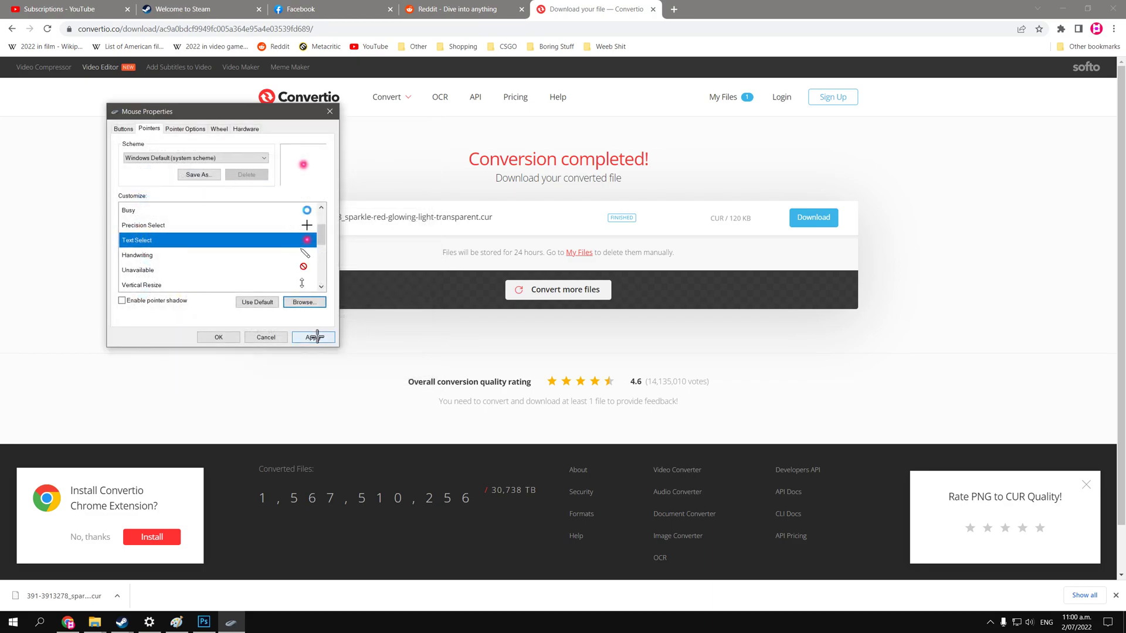
click(317, 337)
click(624, 10)
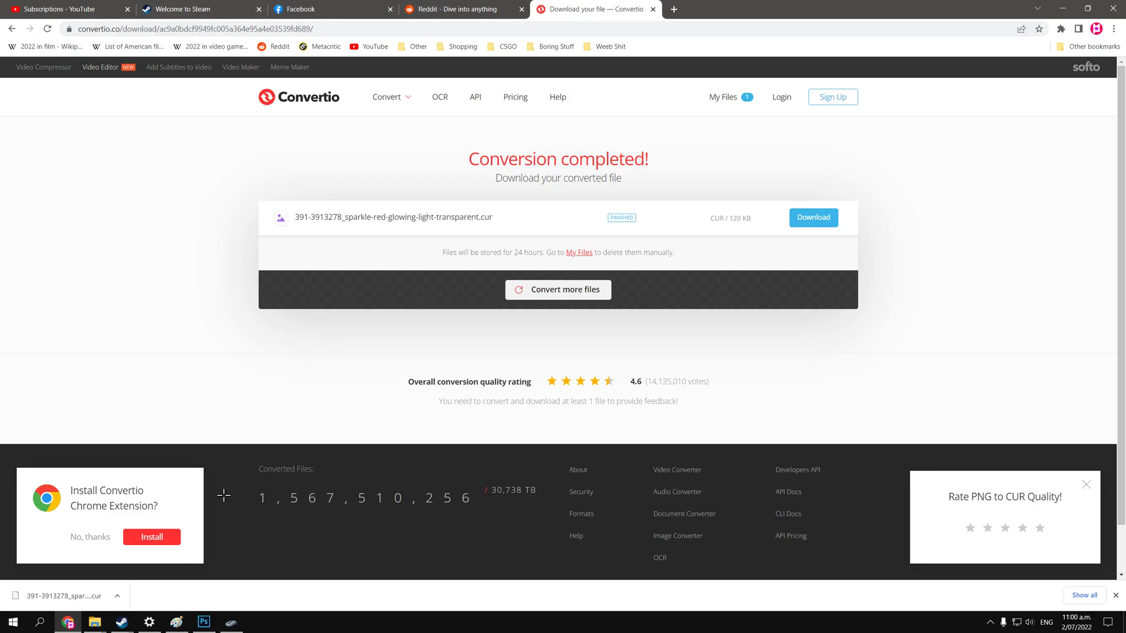
- Draw the arrow outline in Paint with a grey brush at the thickest line width
click(176, 622)
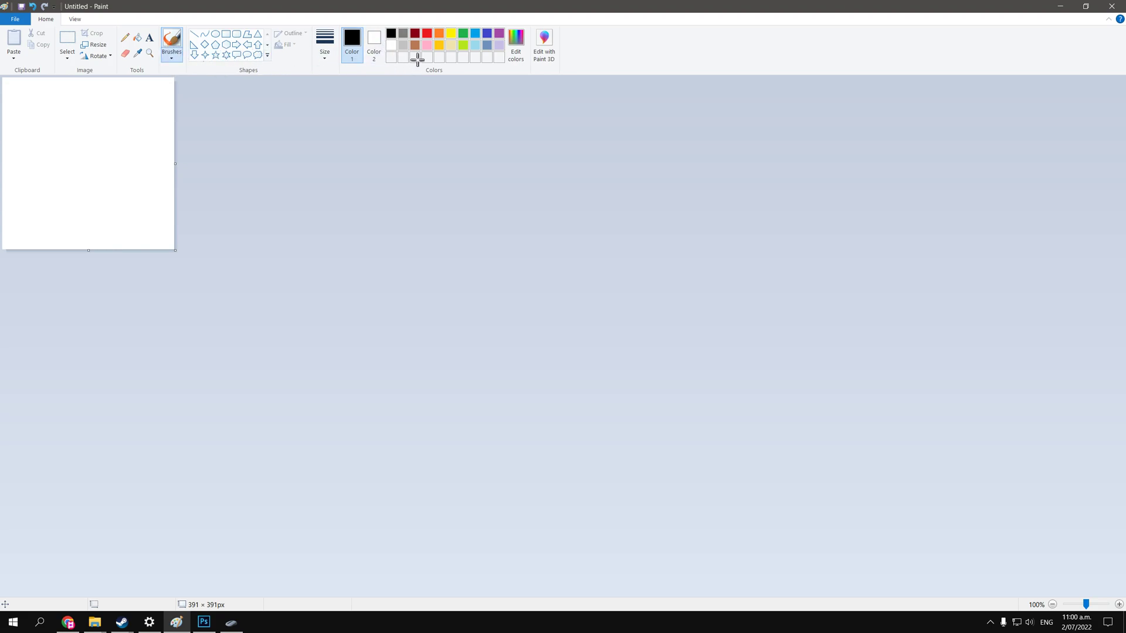
click(403, 33)
click(175, 61)
click(325, 50)
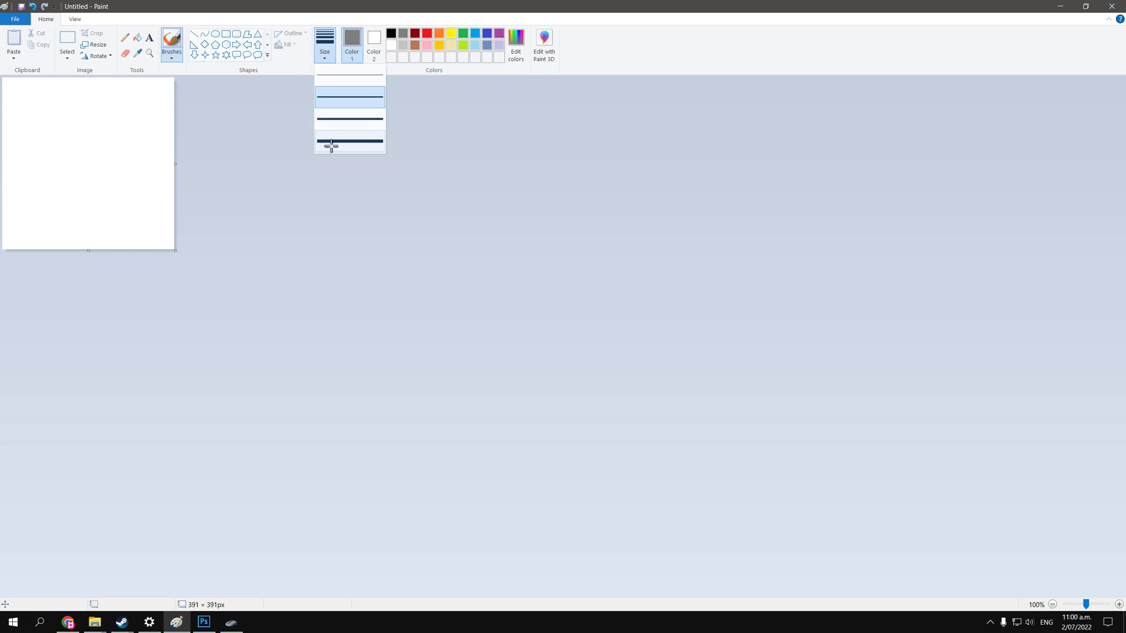
click(331, 142)
mouse_move(25, 176)
mouse_down()
mouse_move(122, 115)
mouse_move(118, 204)
mouse_up()
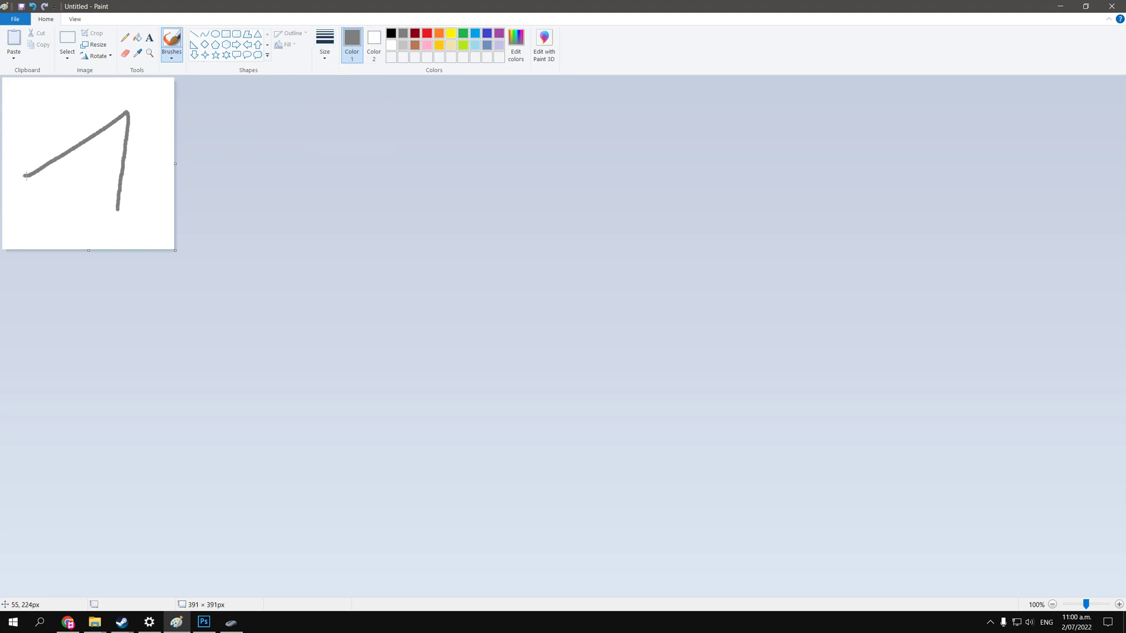
mouse_move(38, 180)
mouse_down()
mouse_move(116, 130)
mouse_move(107, 170)
mouse_up()
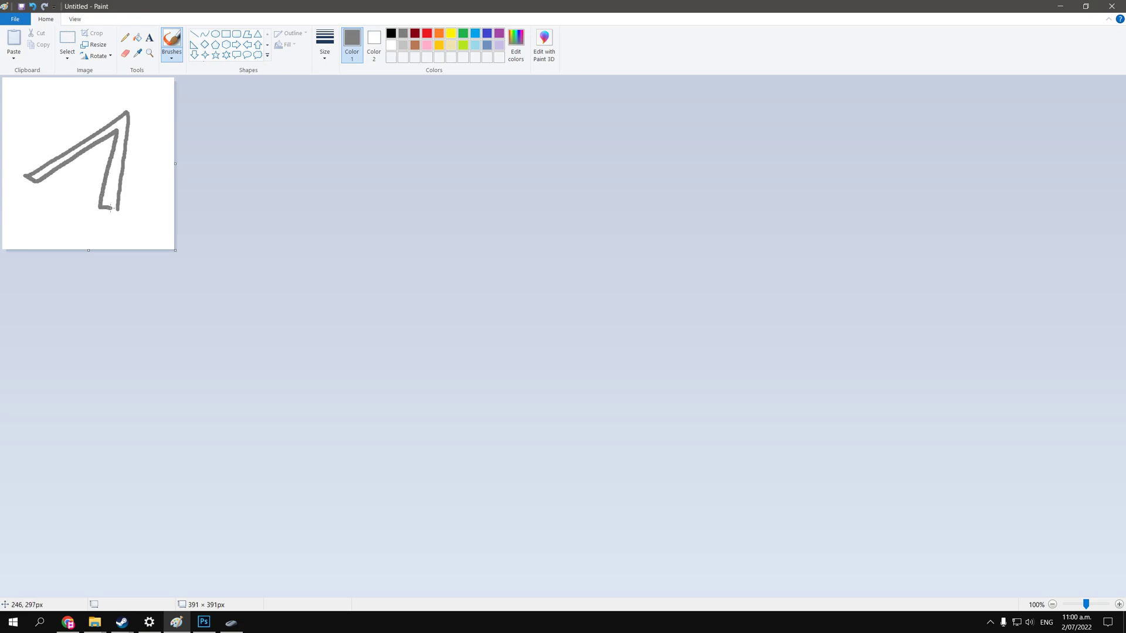
- Switch the brush colour to red with a thick brush size
click(427, 33)
click(172, 57)
click(170, 115)
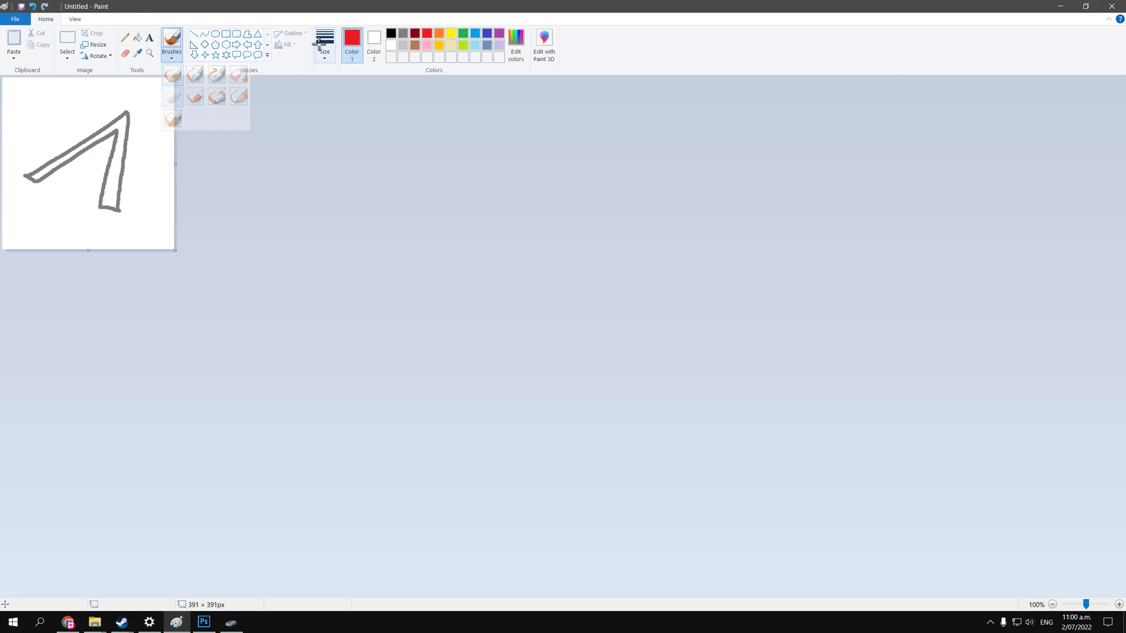
click(324, 53)
click(350, 140)
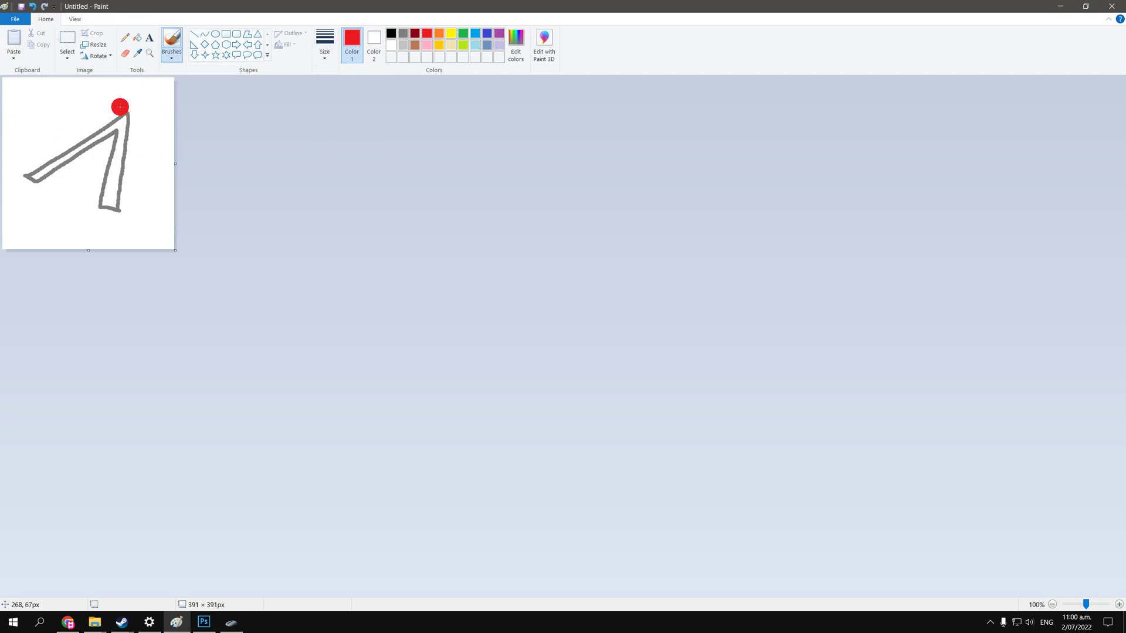
- Paint a red watercolour glow along the arrow and red letters at the top-left
drag(122, 107, 23, 171)
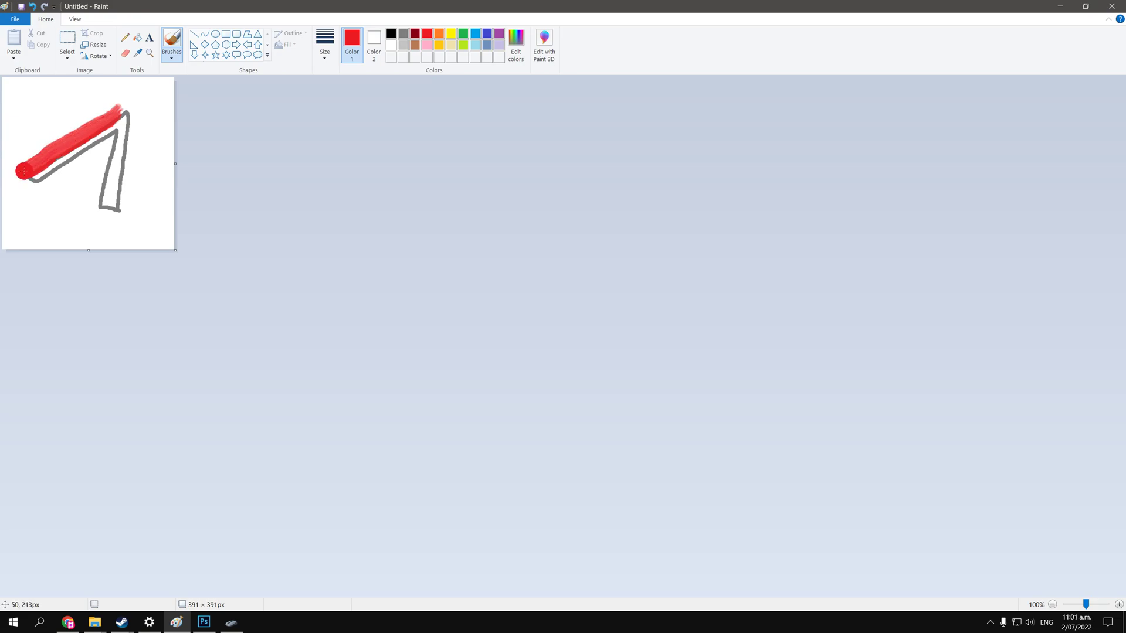
key(ctrl+z)
click(171, 57)
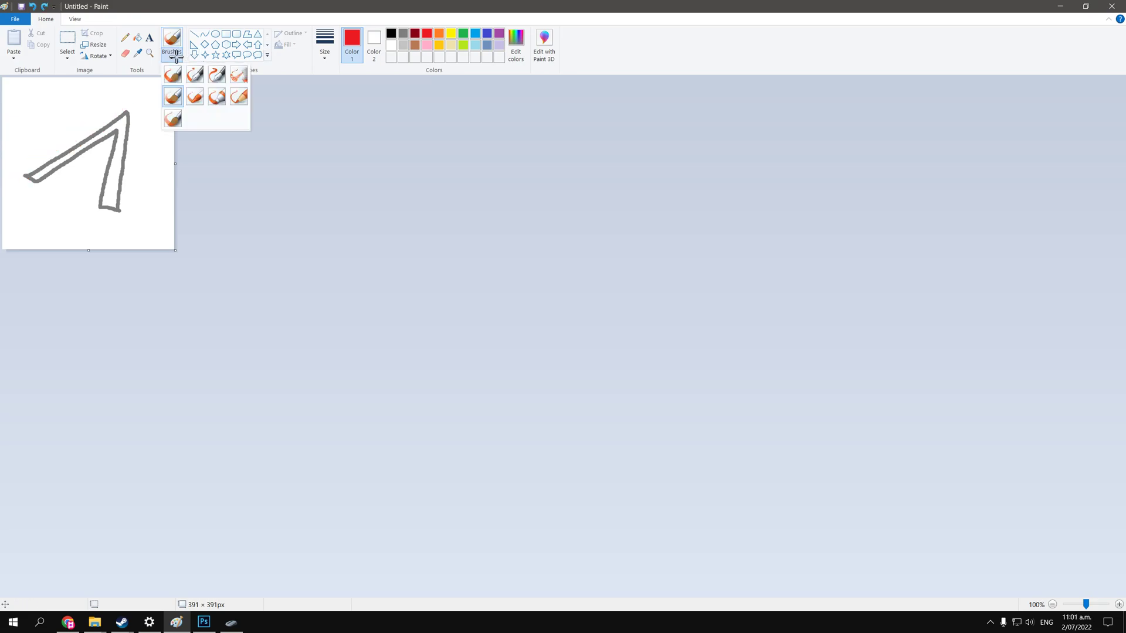
click(172, 118)
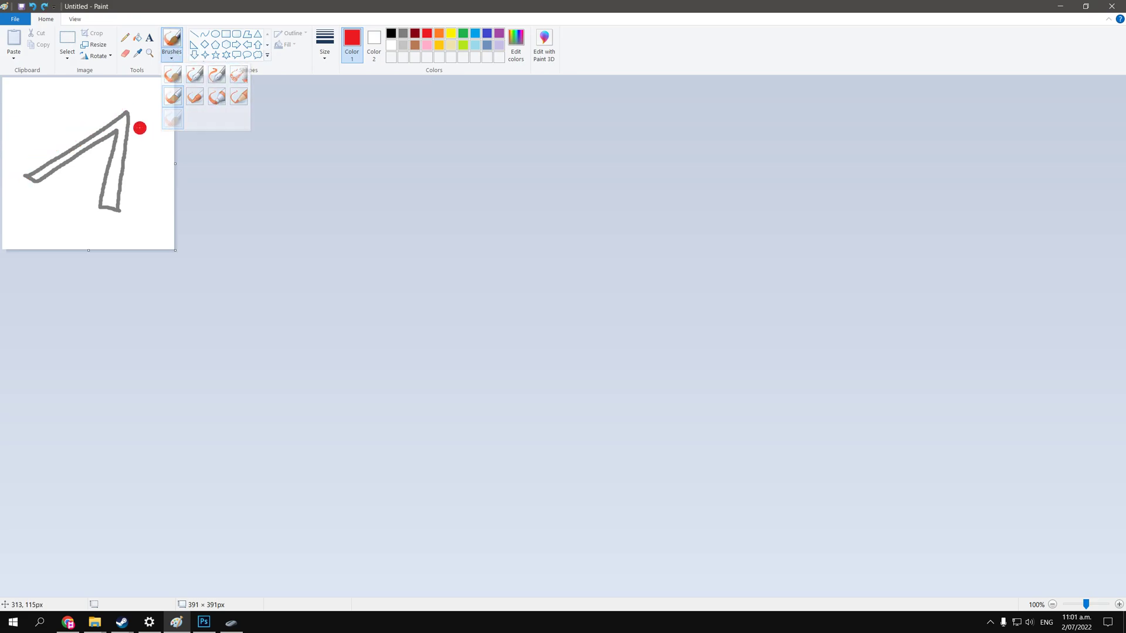
mouse_move(131, 121)
mouse_down()
mouse_move(120, 204)
mouse_move(101, 208)
mouse_move(104, 140)
mouse_move(36, 176)
mouse_move(29, 166)
mouse_move(125, 101)
mouse_move(136, 205)
mouse_up()
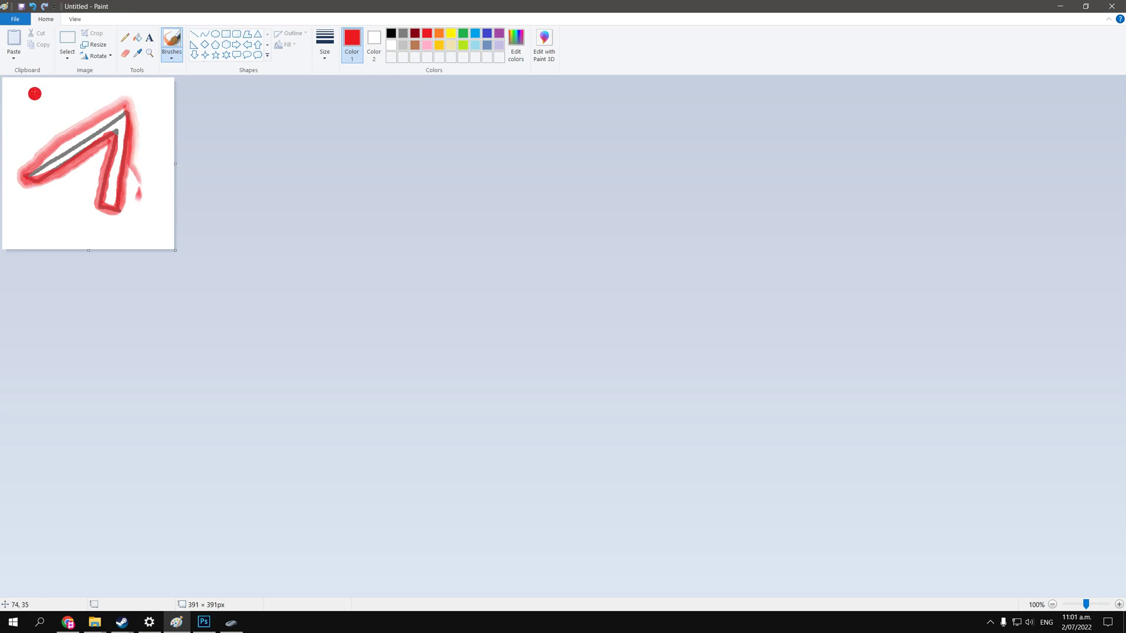
mouse_move(17, 91)
mouse_down()
mouse_move(26, 105)
mouse_move(47, 93)
mouse_move(62, 115)
mouse_move(88, 95)
mouse_move(92, 112)
mouse_up()
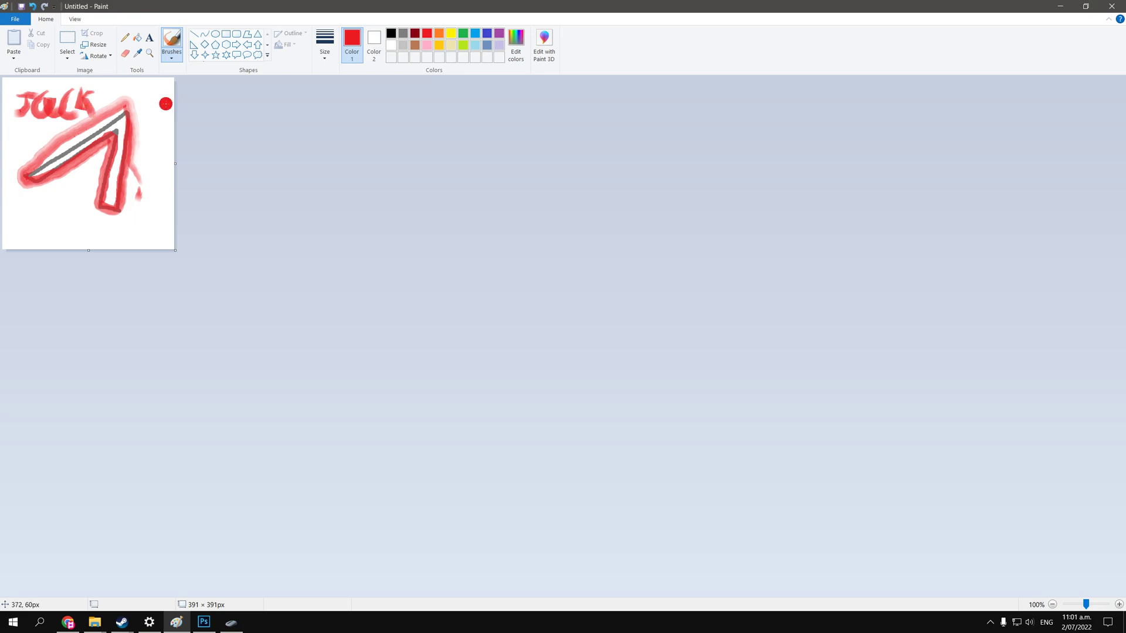
- Save the drawing as jackcursor.png
click(18, 19)
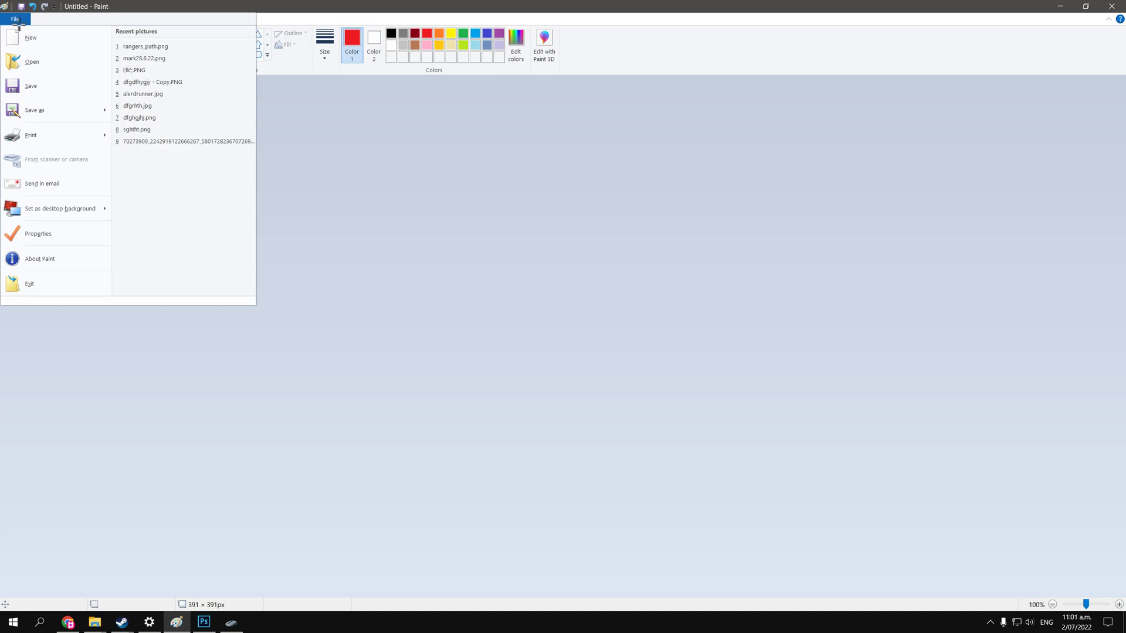
click(44, 108)
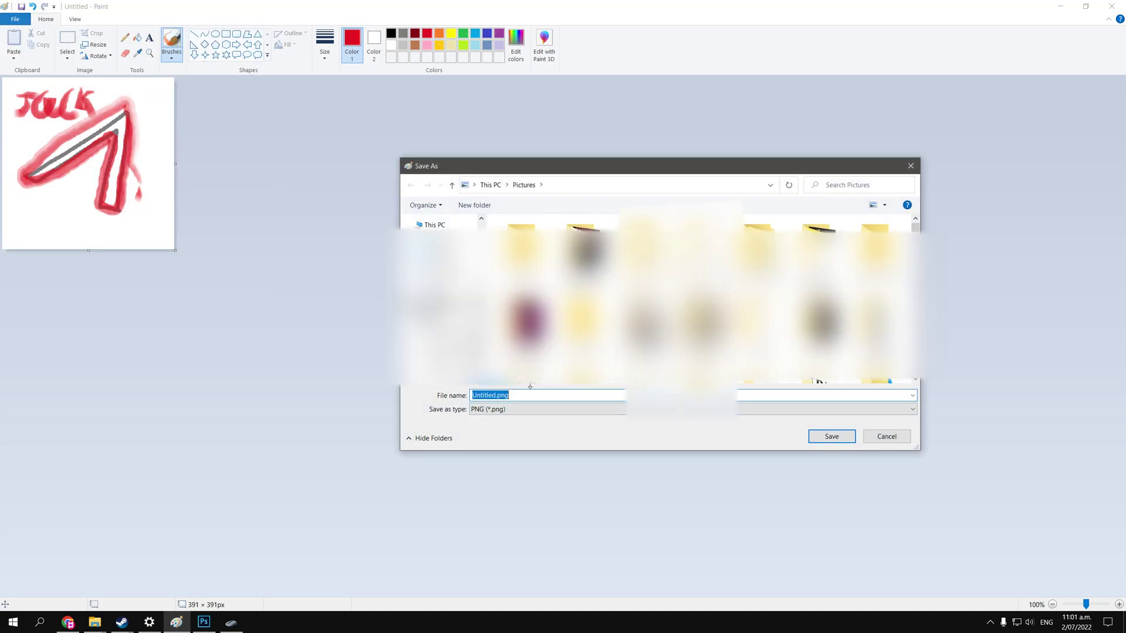
text(jackcursor)
key(Return)
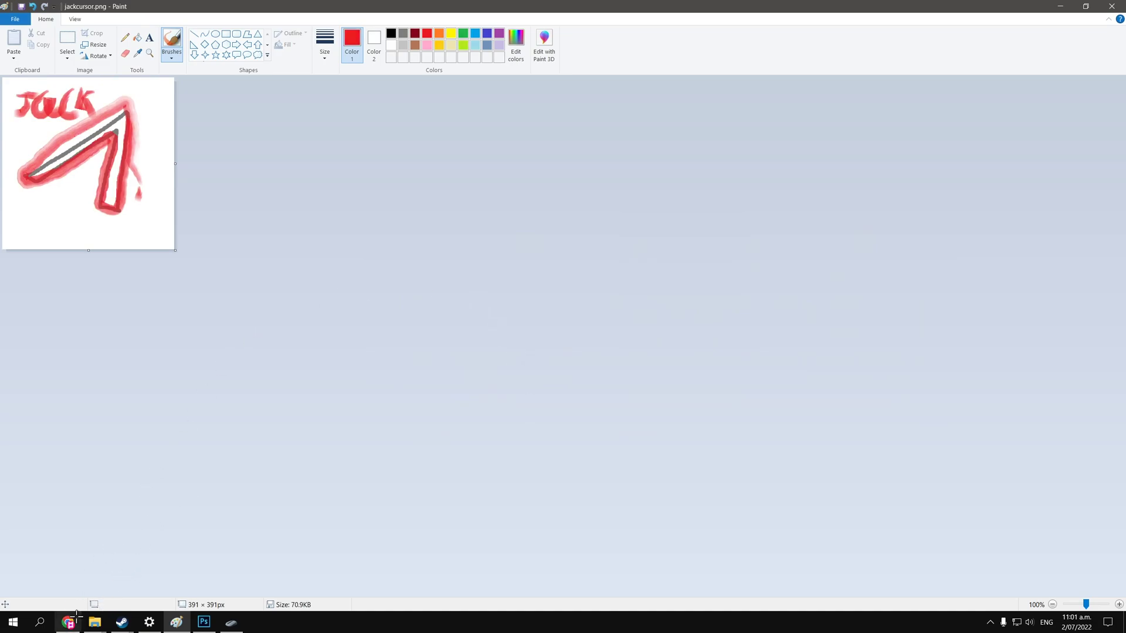
click(73, 618)
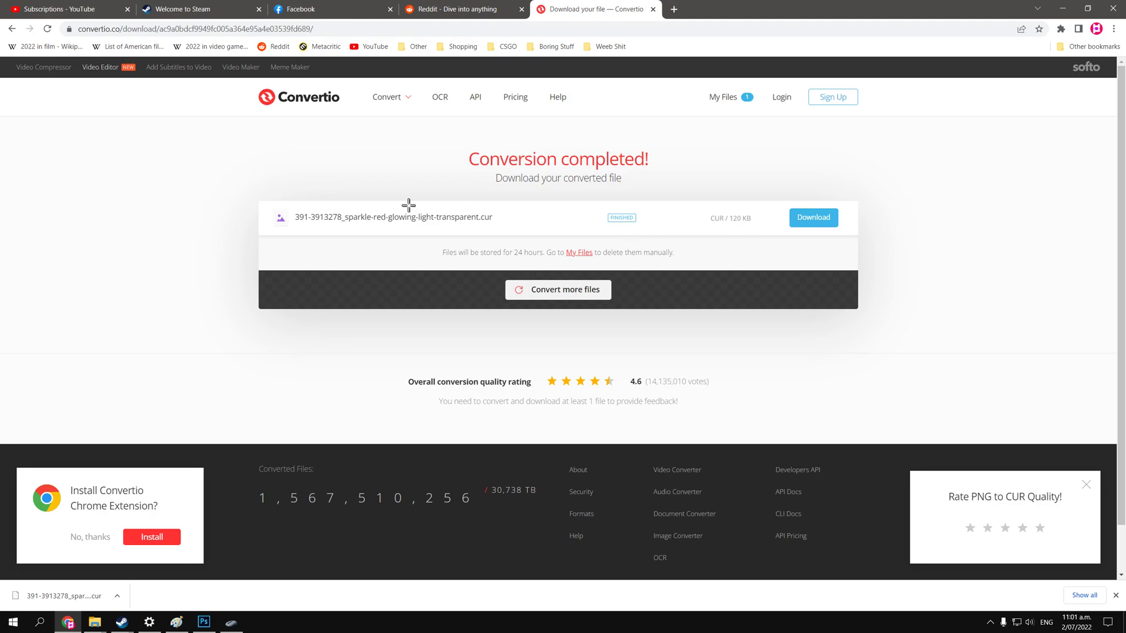
- Convert jackcursor.png to a 40.4 KB jackcursor.cur in Convertio and download it
key(alt+Left)
click(449, 264)
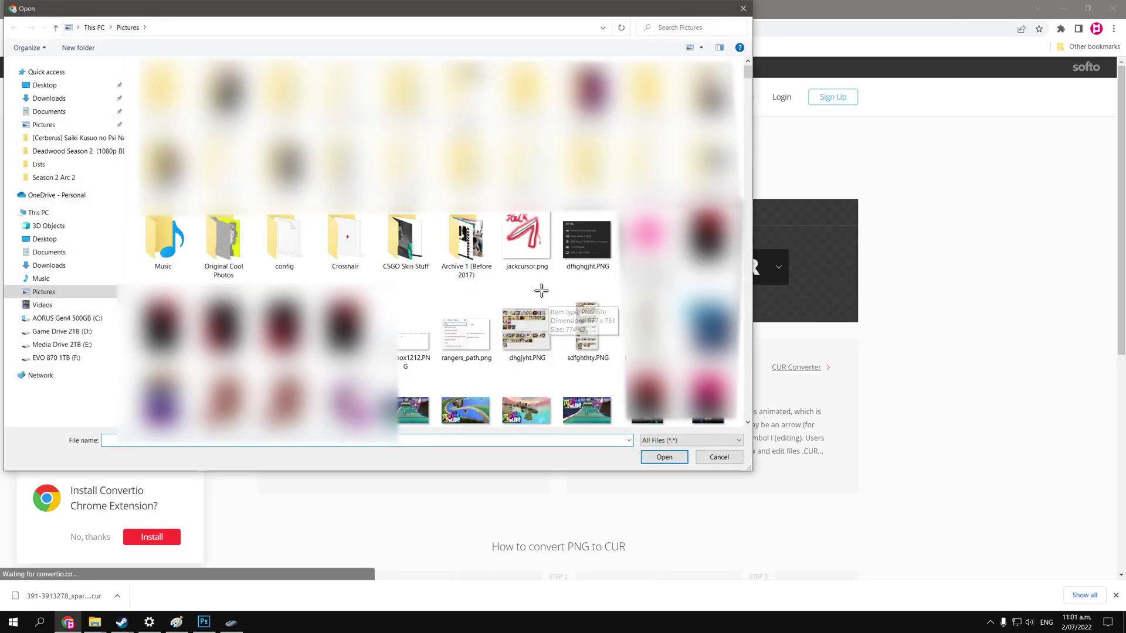
double_click(526, 240)
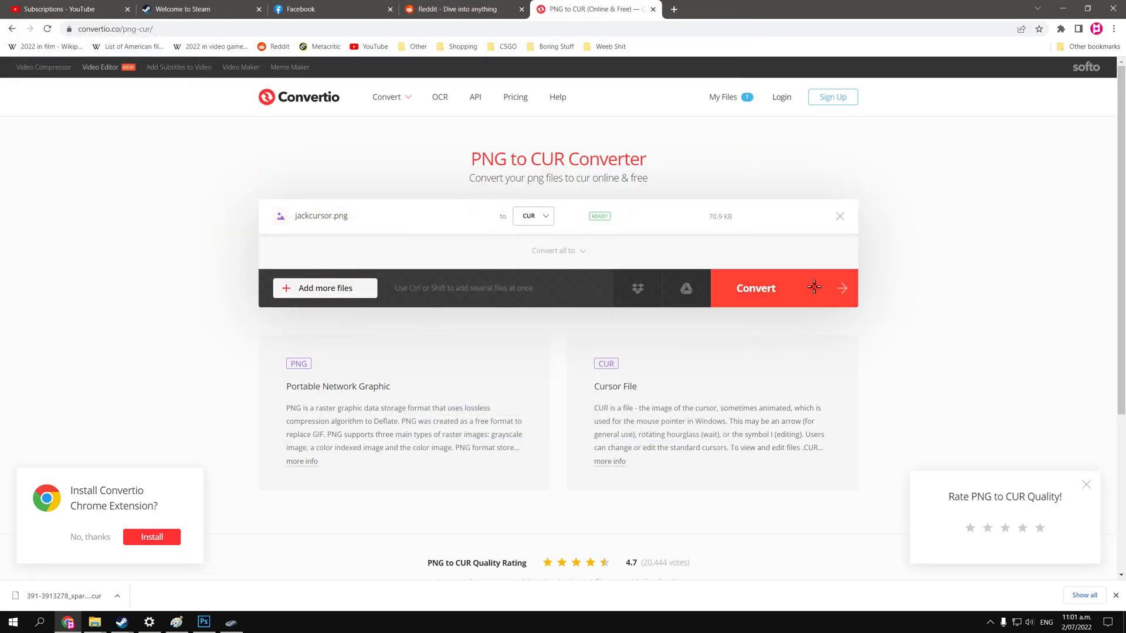
click(814, 286)
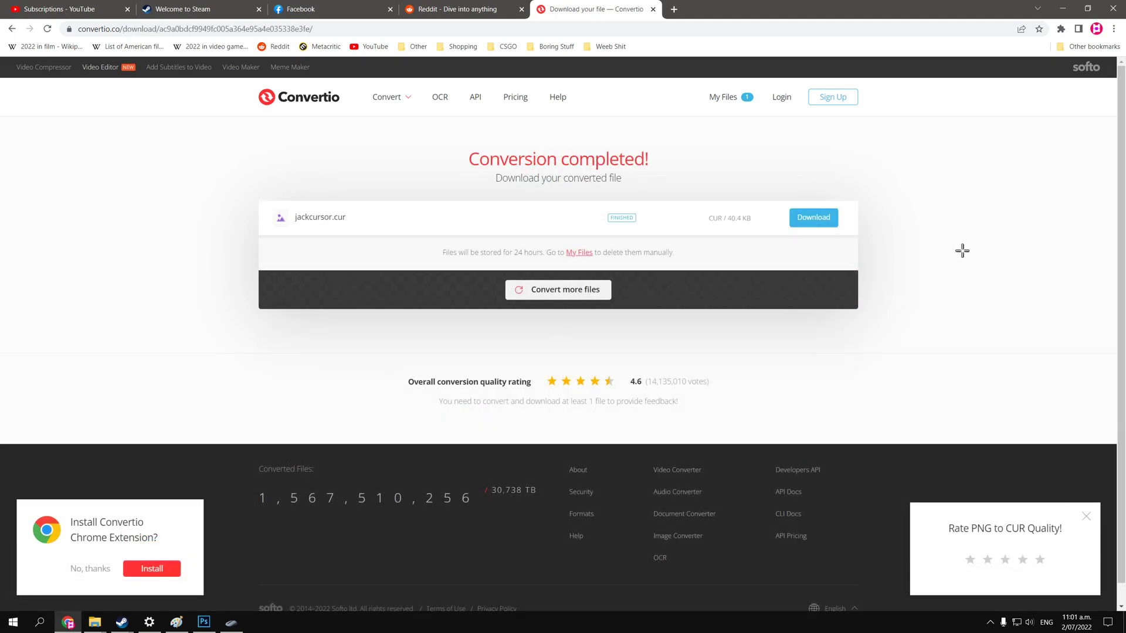
click(817, 218)
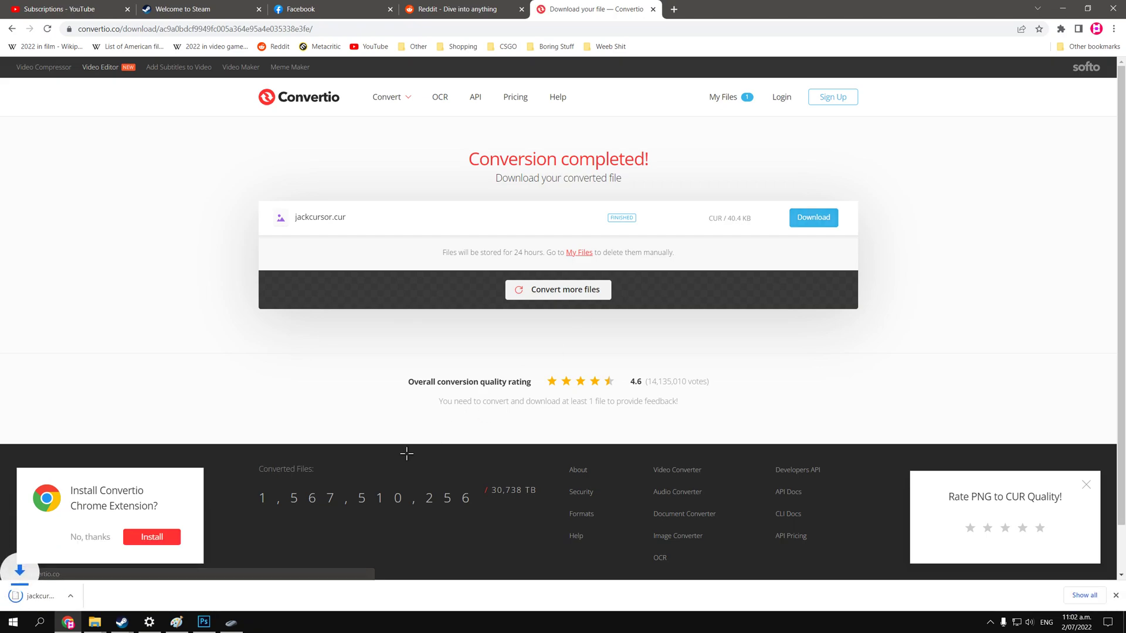
- Assign jackcursor.cur from Downloads to the Vertical Resize pointer and apply it
click(231, 622)
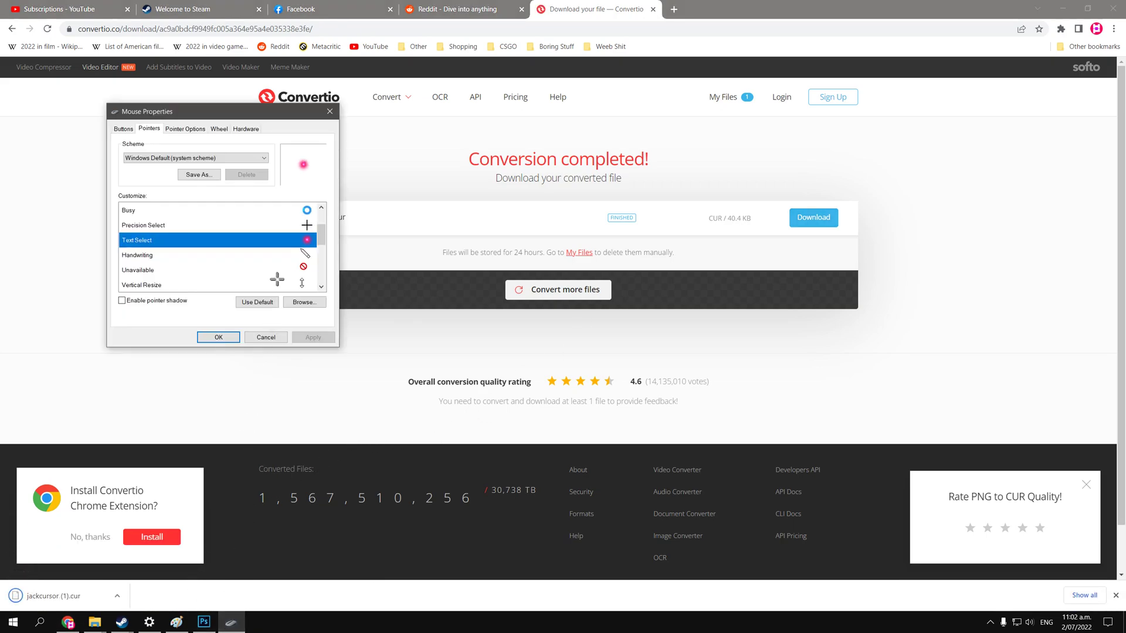
scroll(299, 266, down, 1)
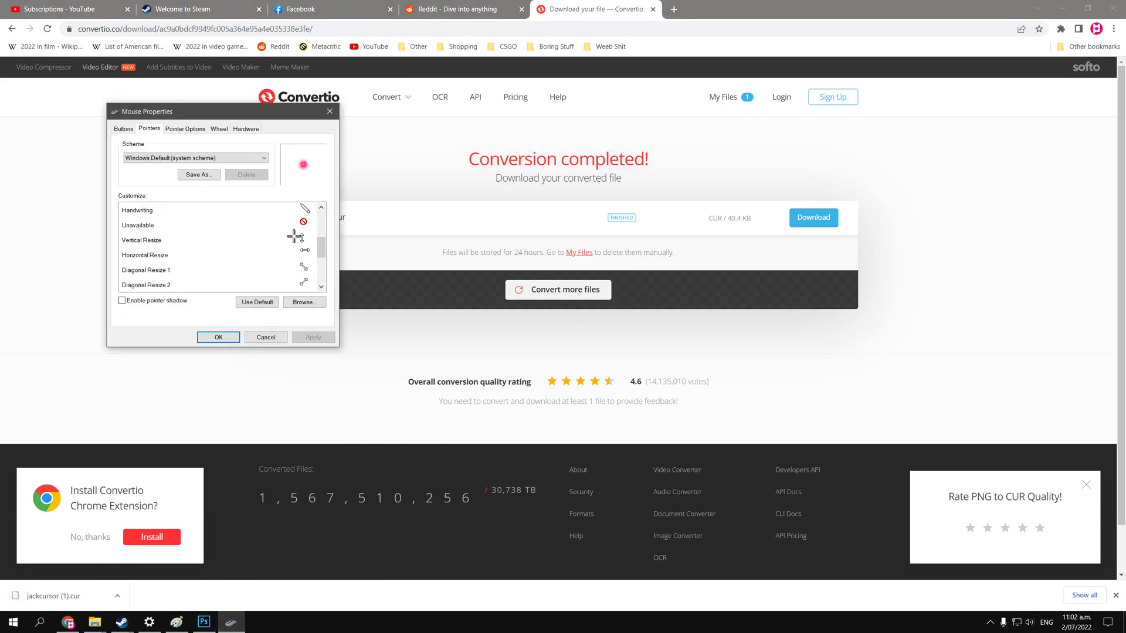
click(293, 237)
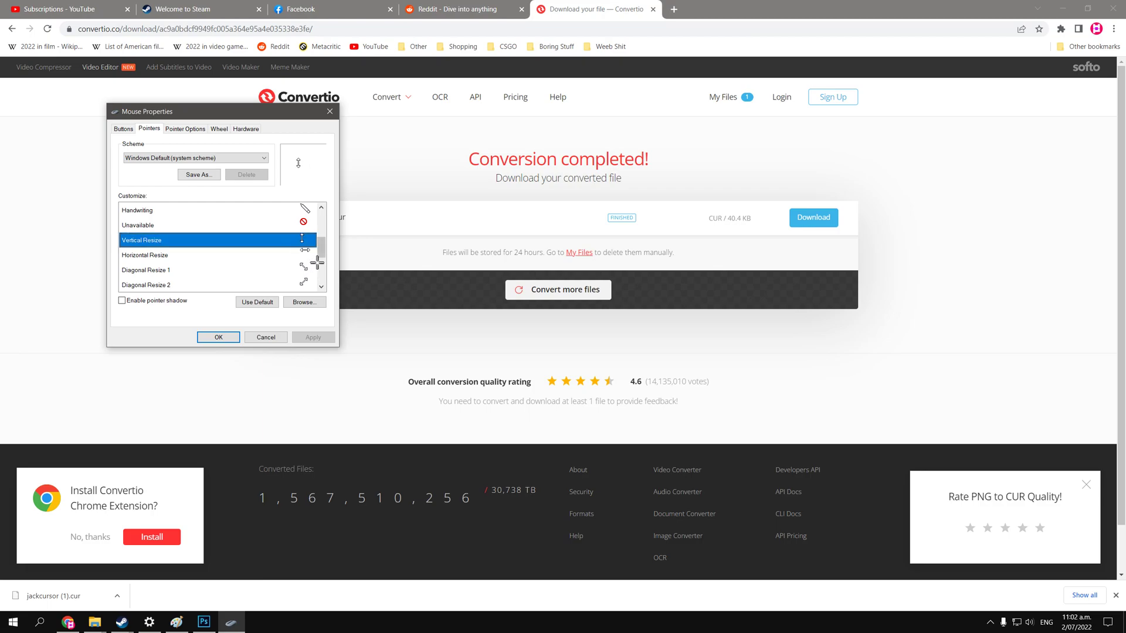
click(303, 302)
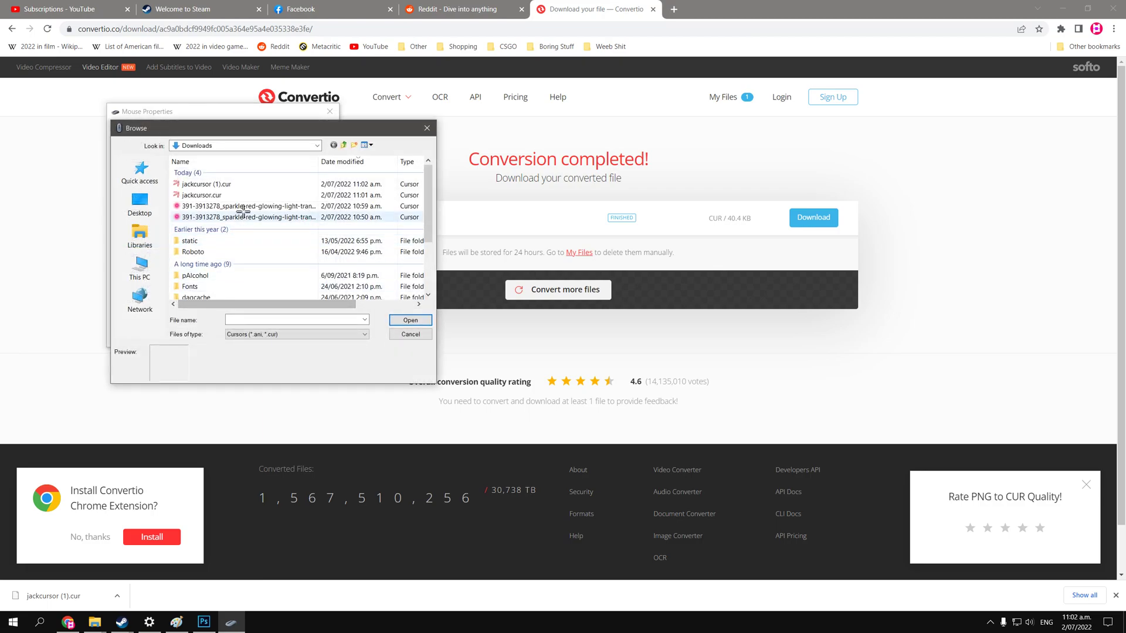
double_click(231, 195)
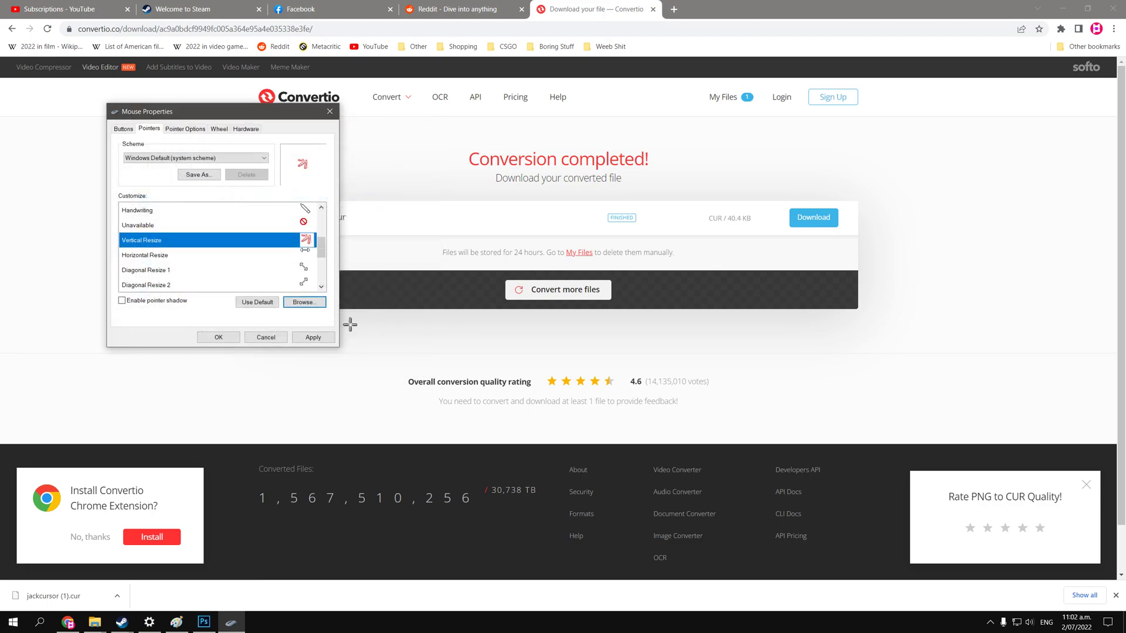
click(313, 337)
key(alt+Tab)
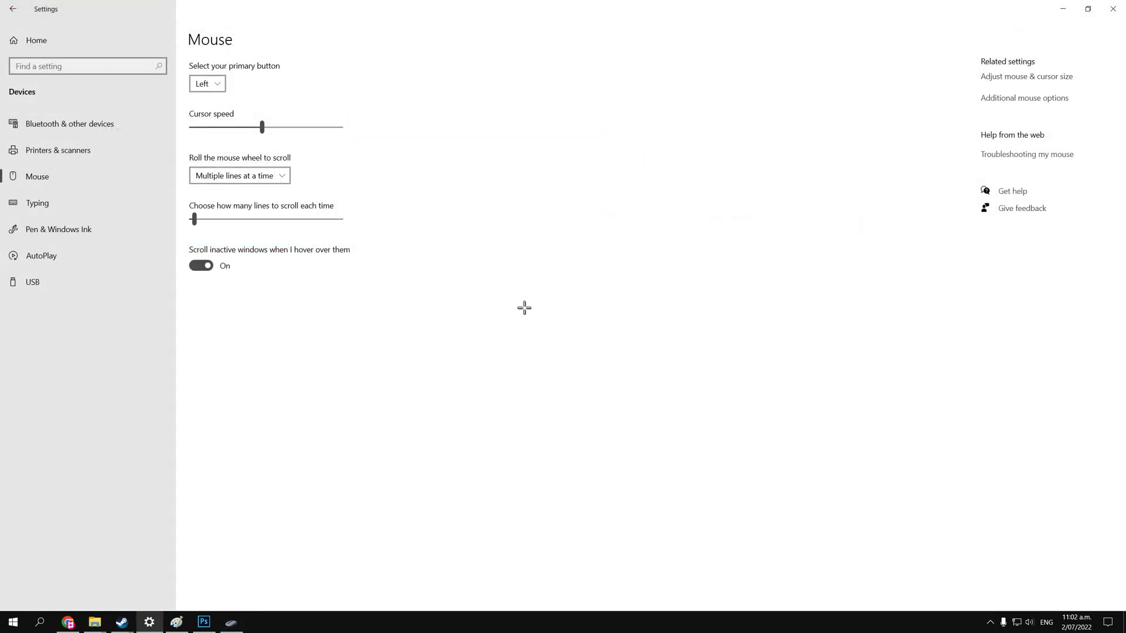
double_click(525, 15)
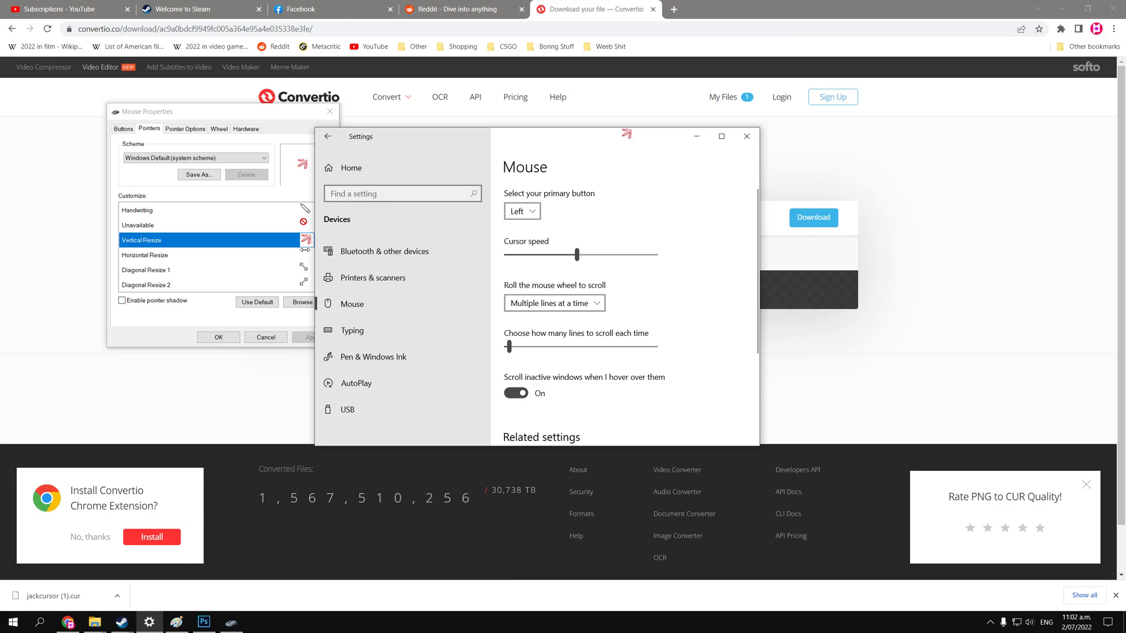
drag(626, 134, 655, 119)
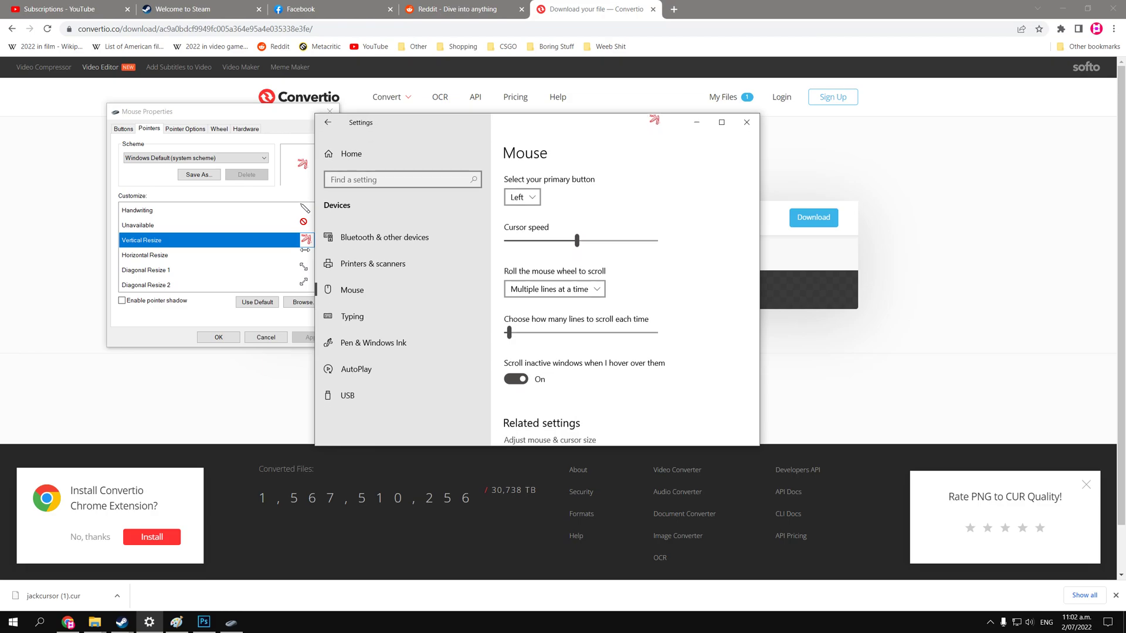
click(721, 123)
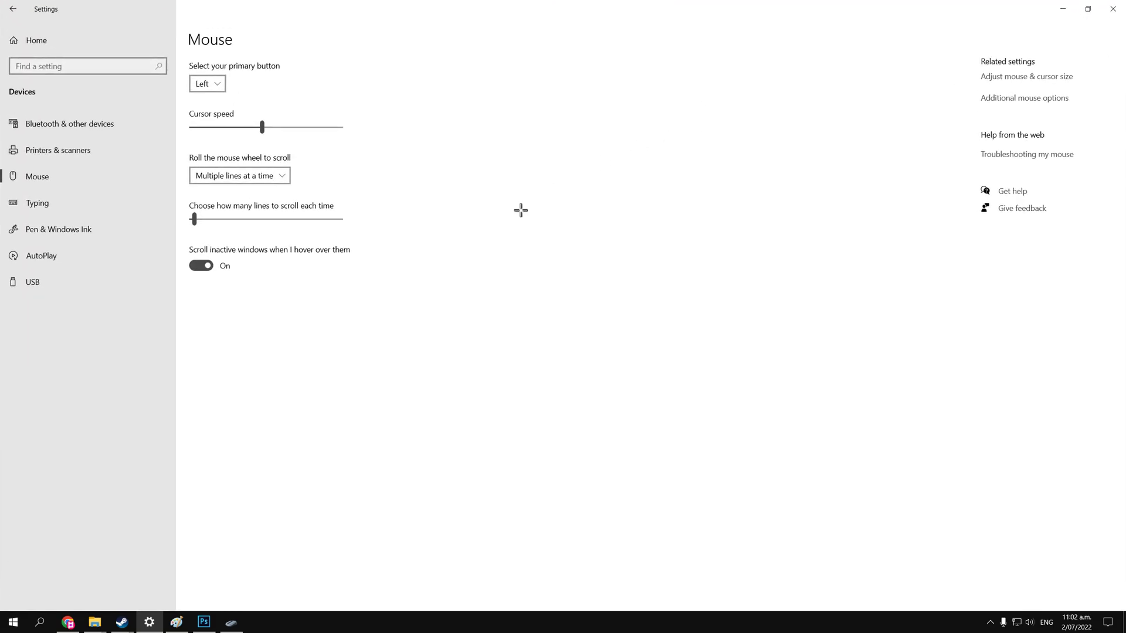
click(203, 623)
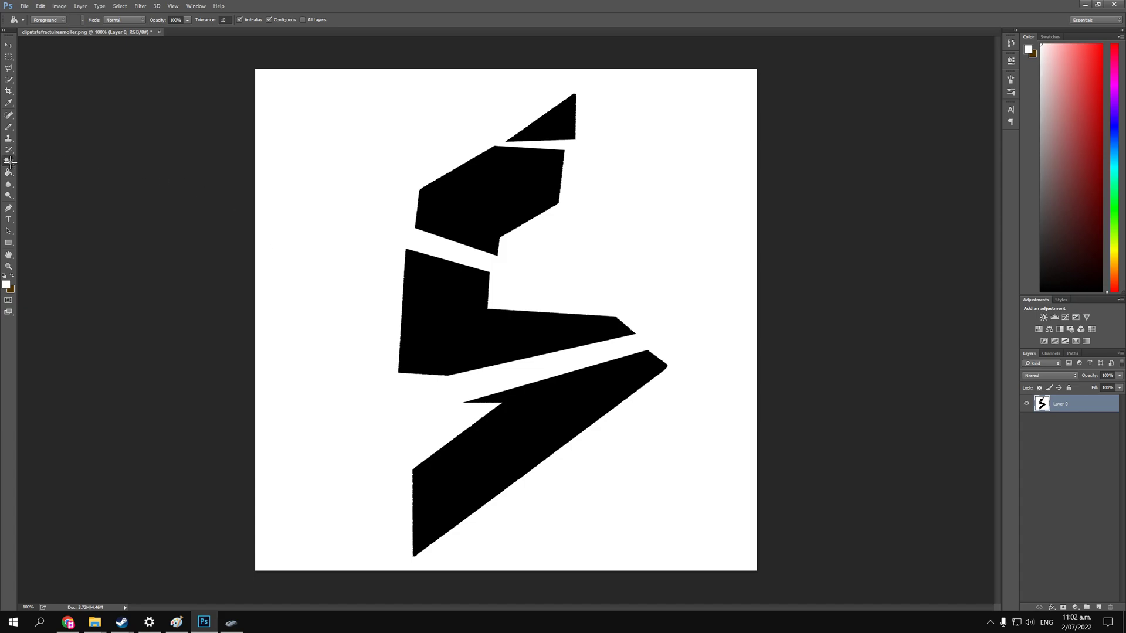
- Erase the white background with the Magic Eraser and add an Invert adjustment
drag(8, 160, 54, 176)
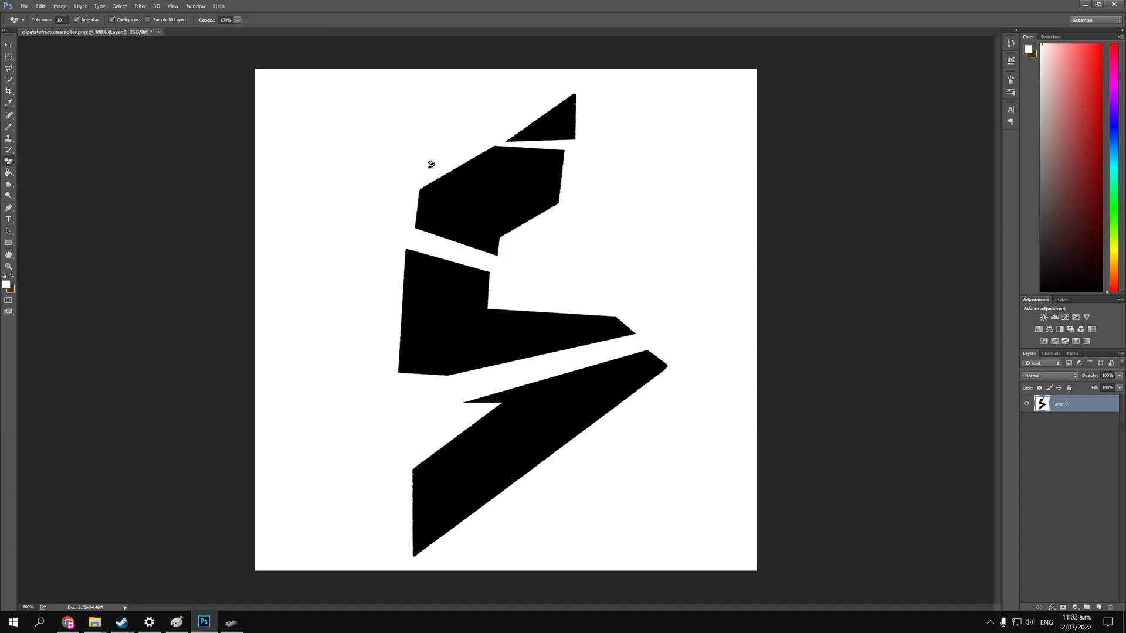
click(722, 228)
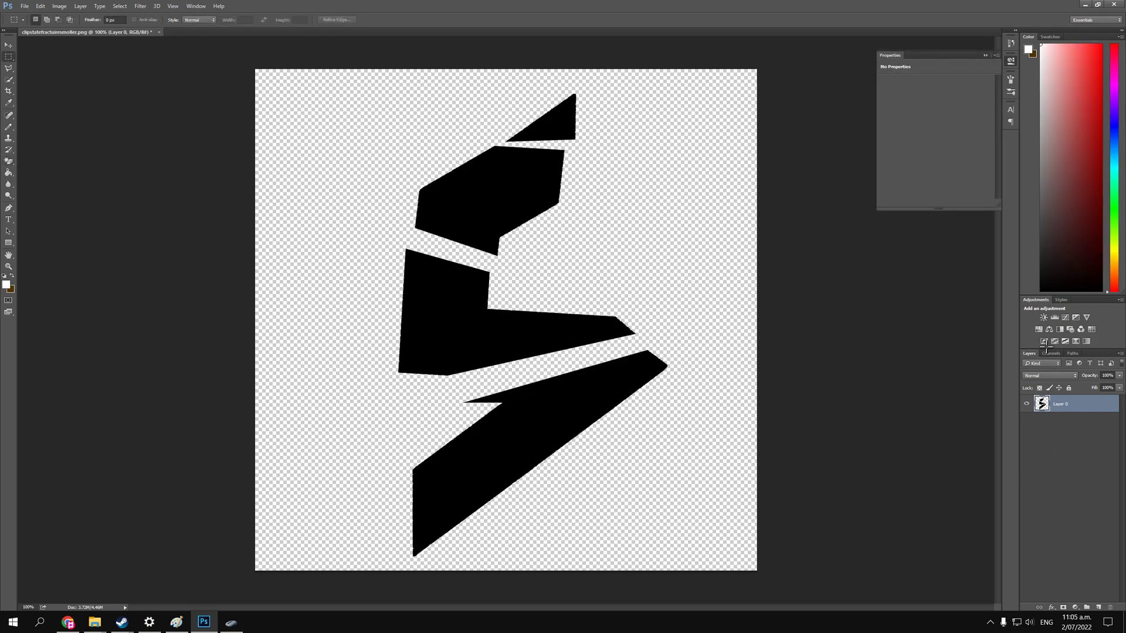
click(1044, 340)
- Add a new layer beneath Layer 0 and fill it with black (#000000)
click(1099, 608)
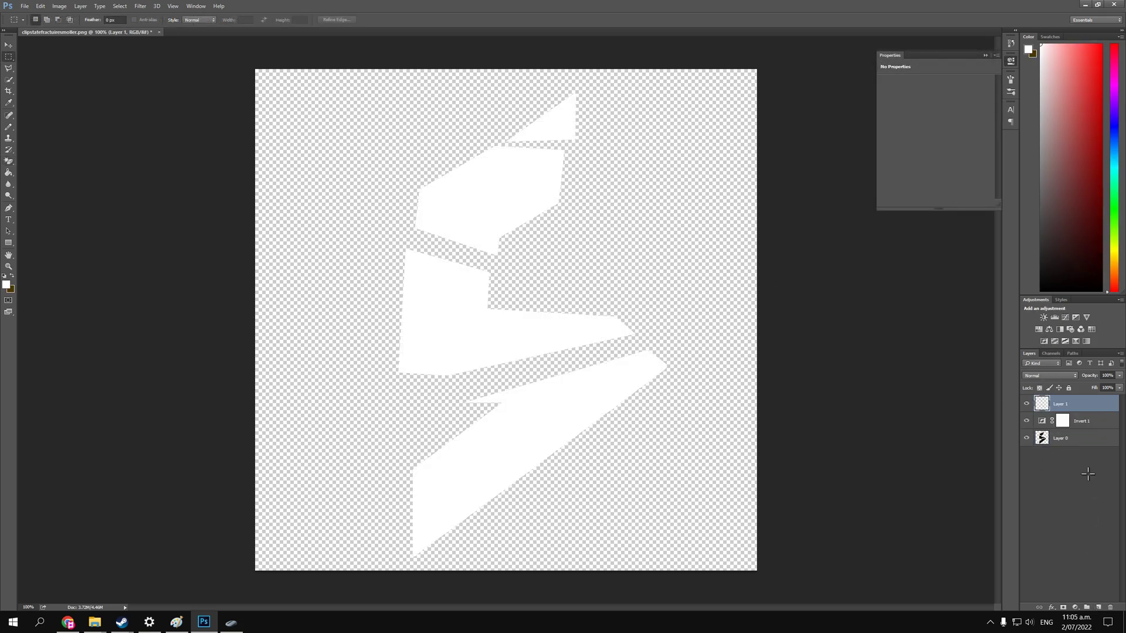
drag(1079, 402, 1081, 454)
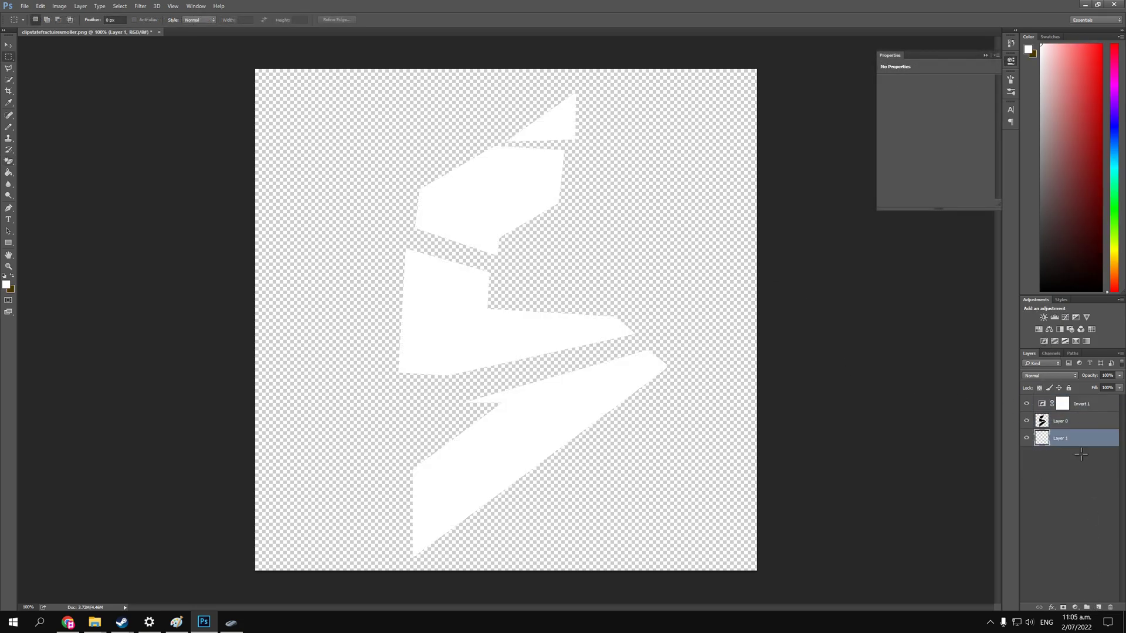
click(7, 284)
text(000000)
click(935, 339)
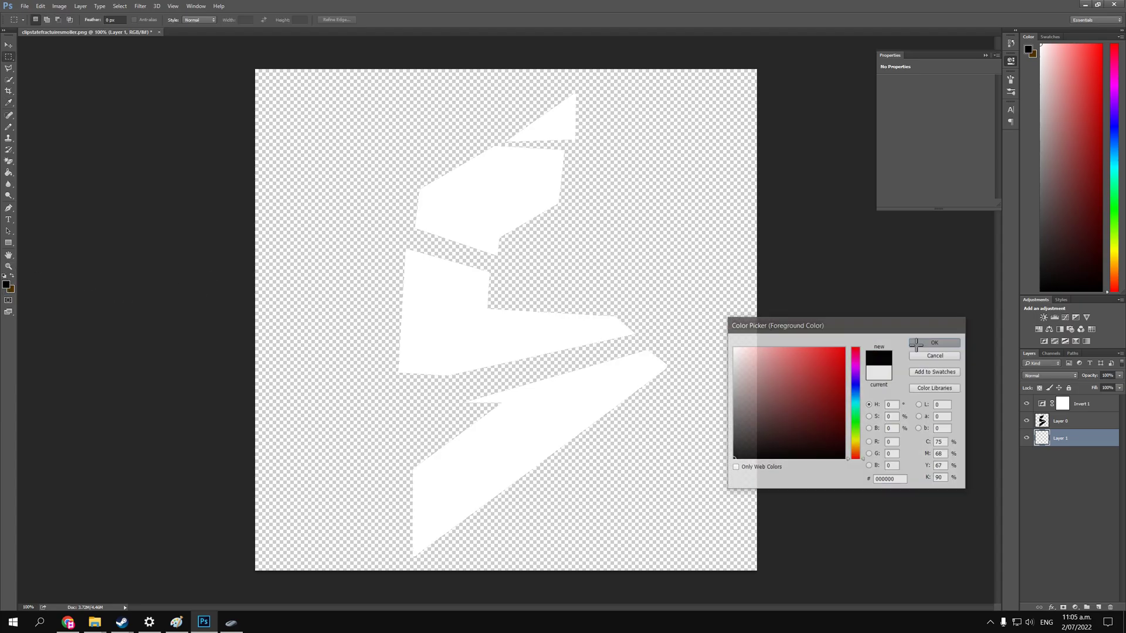
click(8, 173)
click(515, 354)
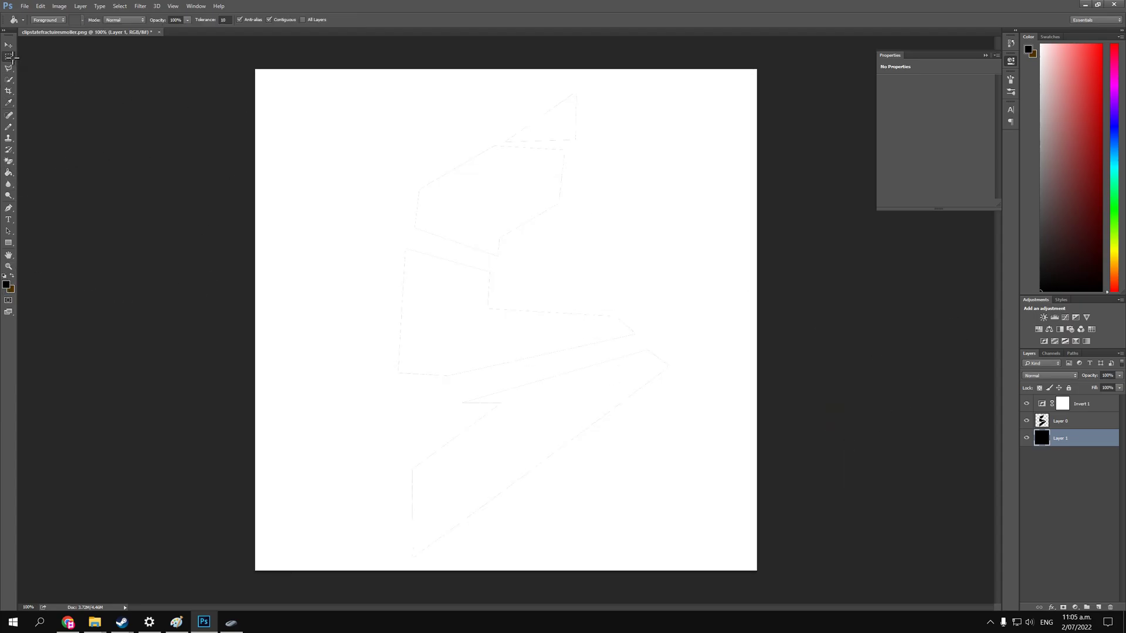
- Select the Invert 1 and Layer 0 layers and merge them
click(10, 57)
click(1090, 405)
ctrl+click(1082, 421)
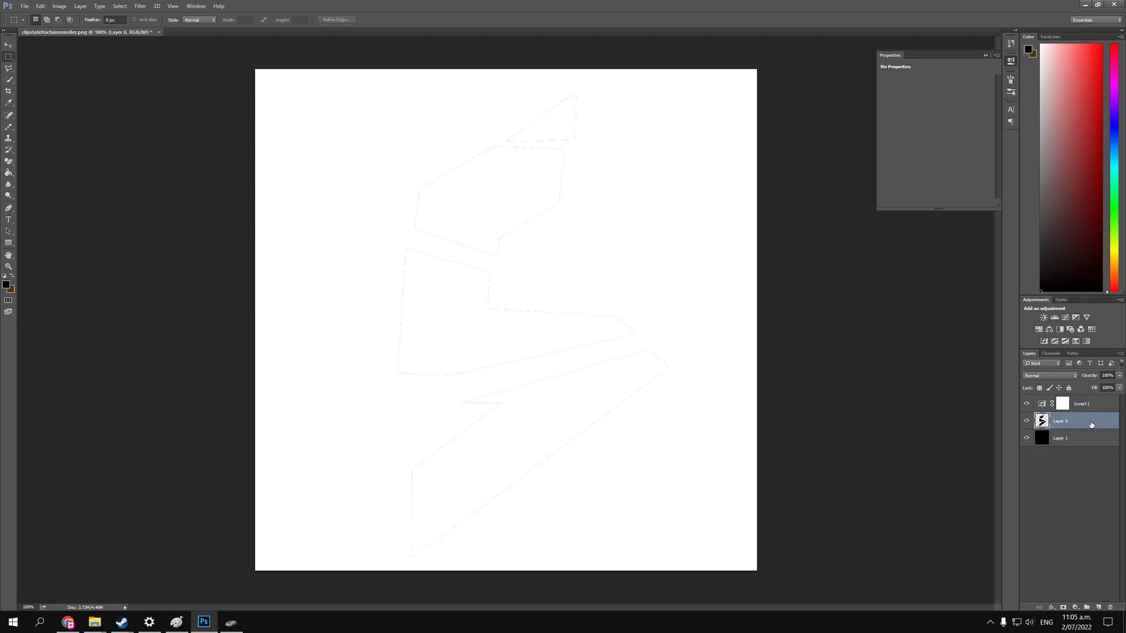
right_click(1081, 410)
click(1041, 287)
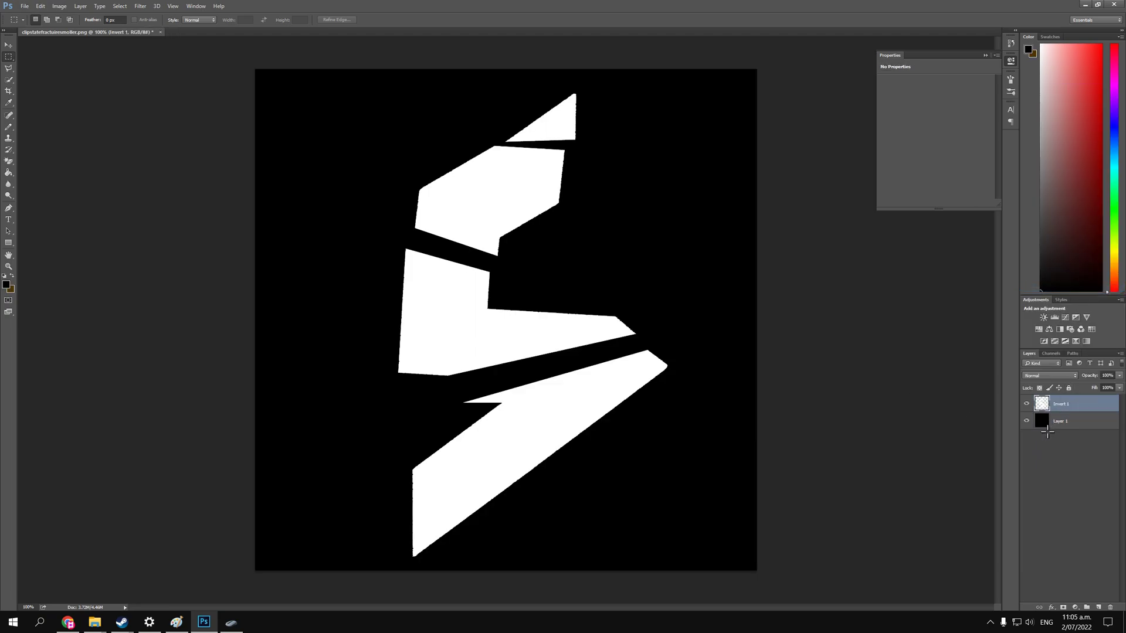
- Give the logo layer a #ff00f6 magenta Outer Glow with 37% spread and a larger size
double_click(1079, 405)
click(576, 492)
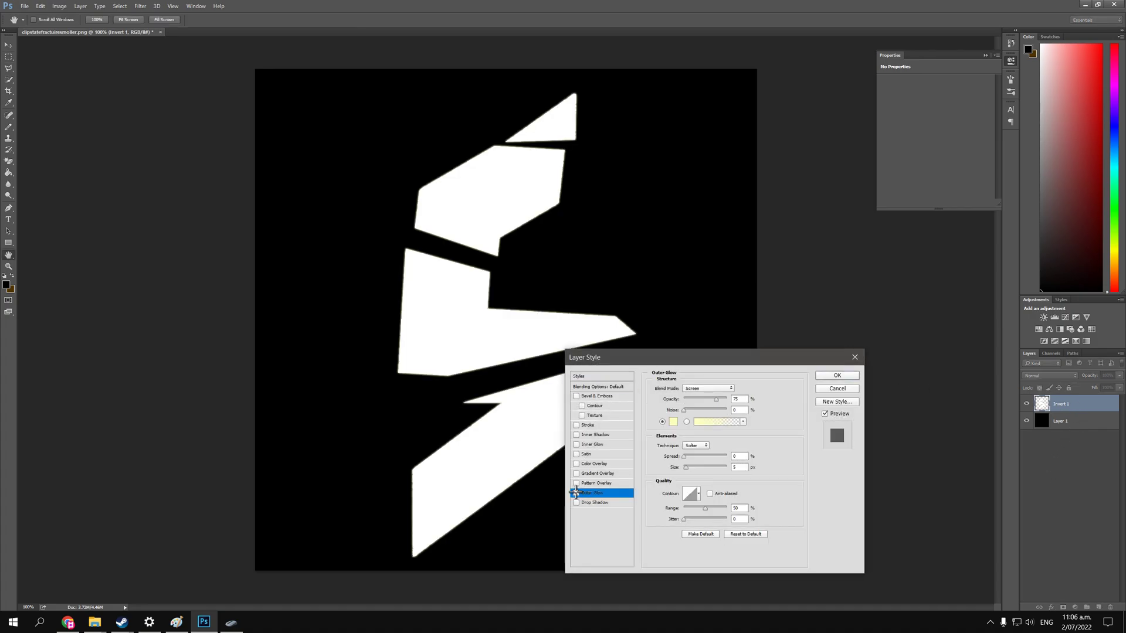
click(674, 422)
click(858, 357)
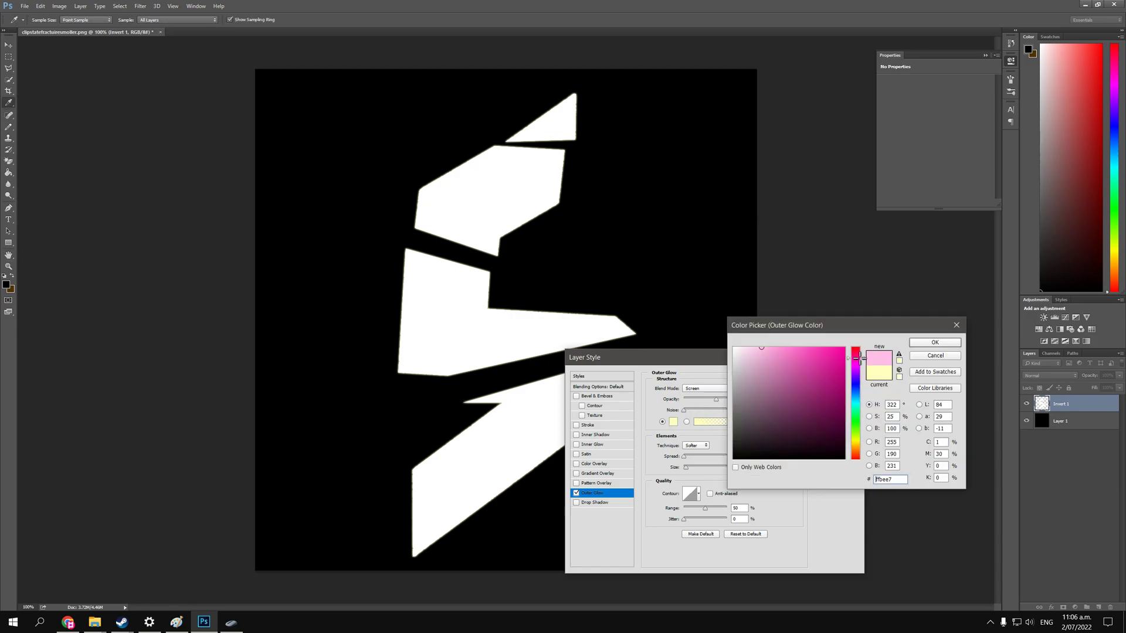
click(845, 348)
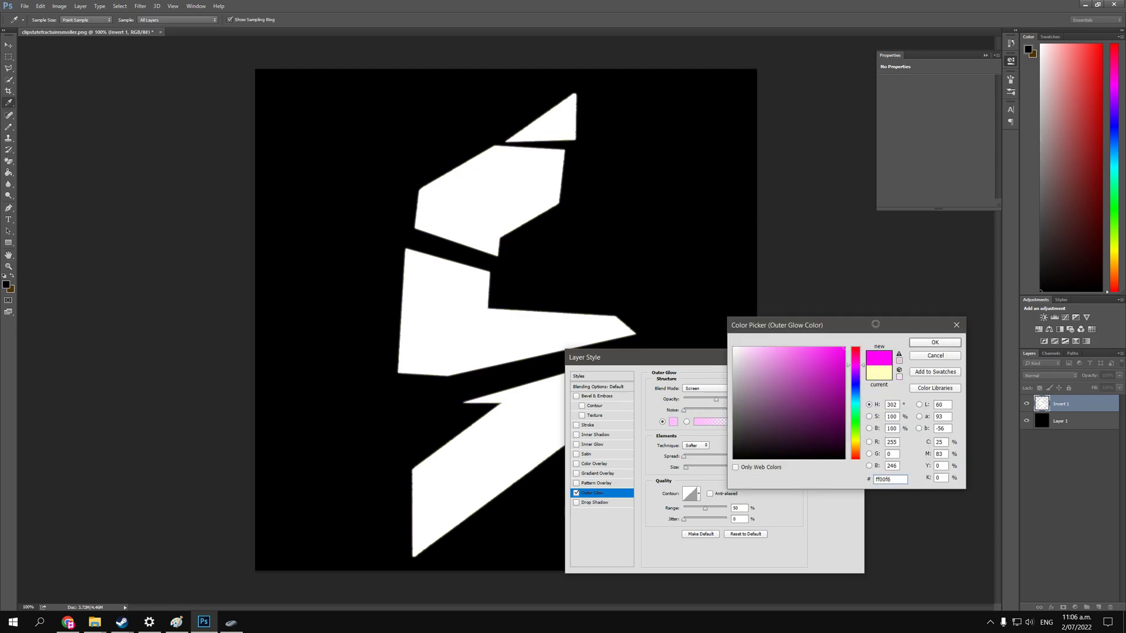
click(928, 343)
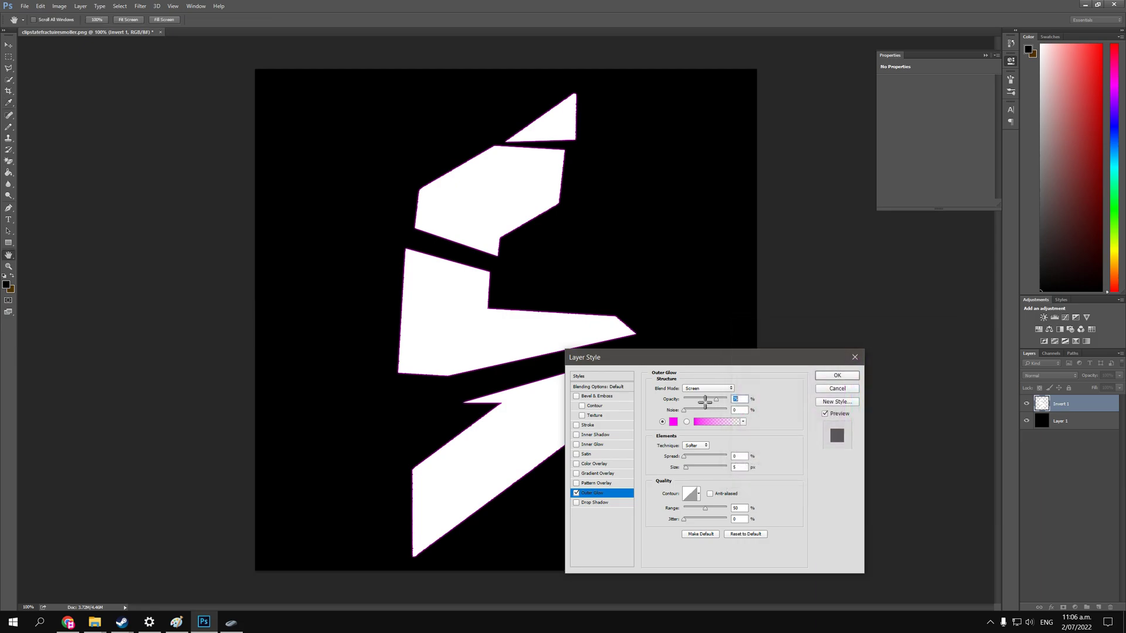
mouse_move(684, 456)
mouse_down()
mouse_move(699, 456)
mouse_move(690, 467)
mouse_up()
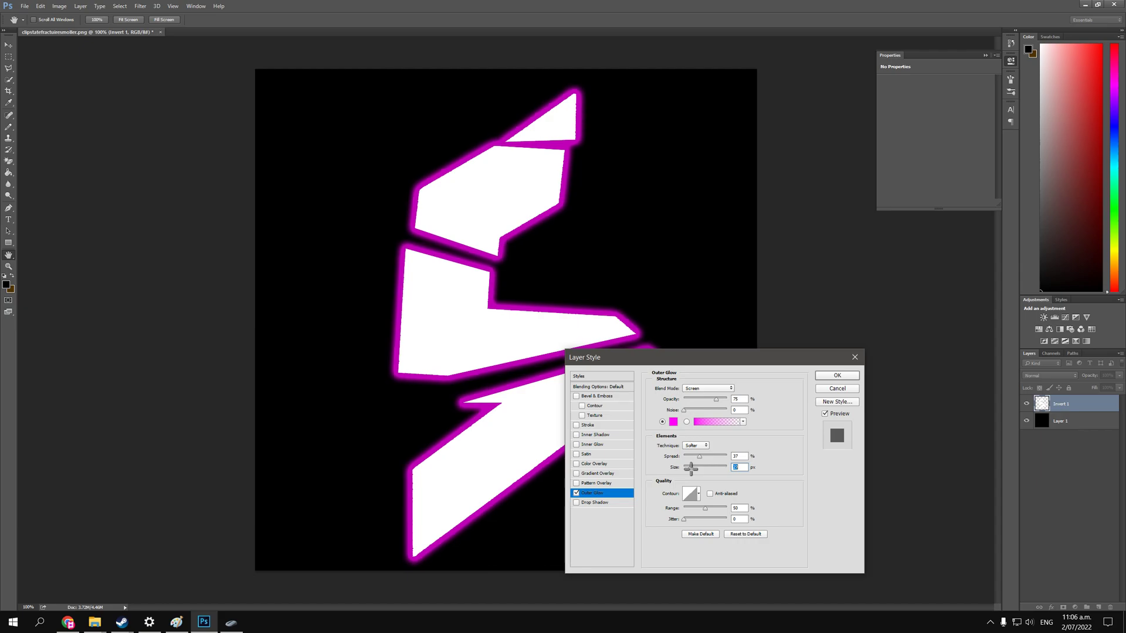
click(838, 376)
click(1065, 442)
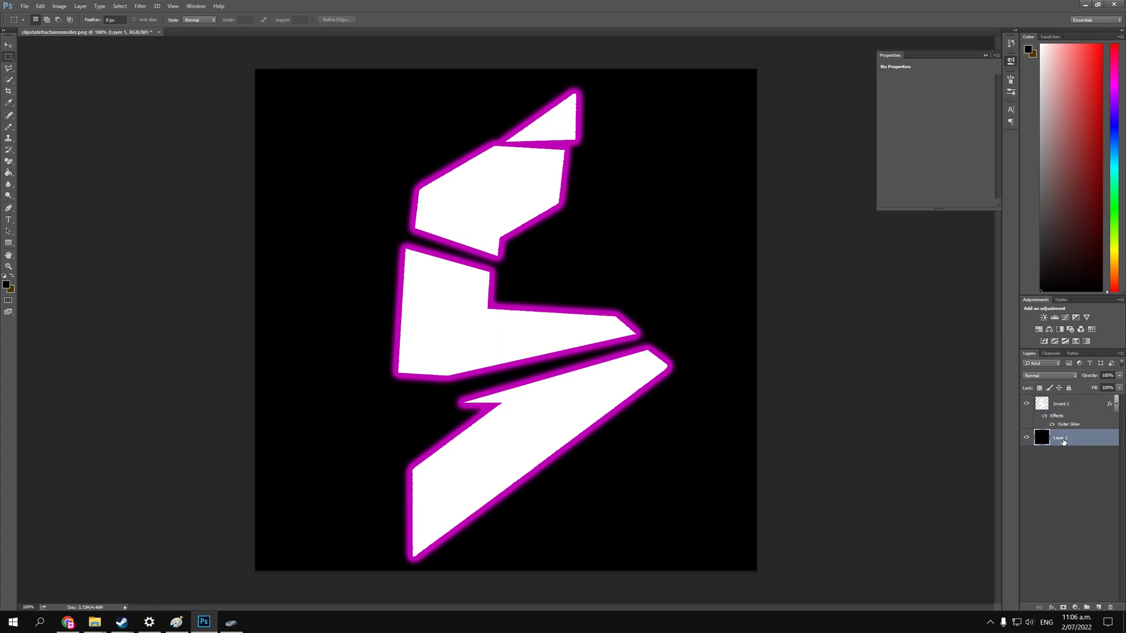
- Delete the black background layer and choose PNG as the Save As format
key(Delete)
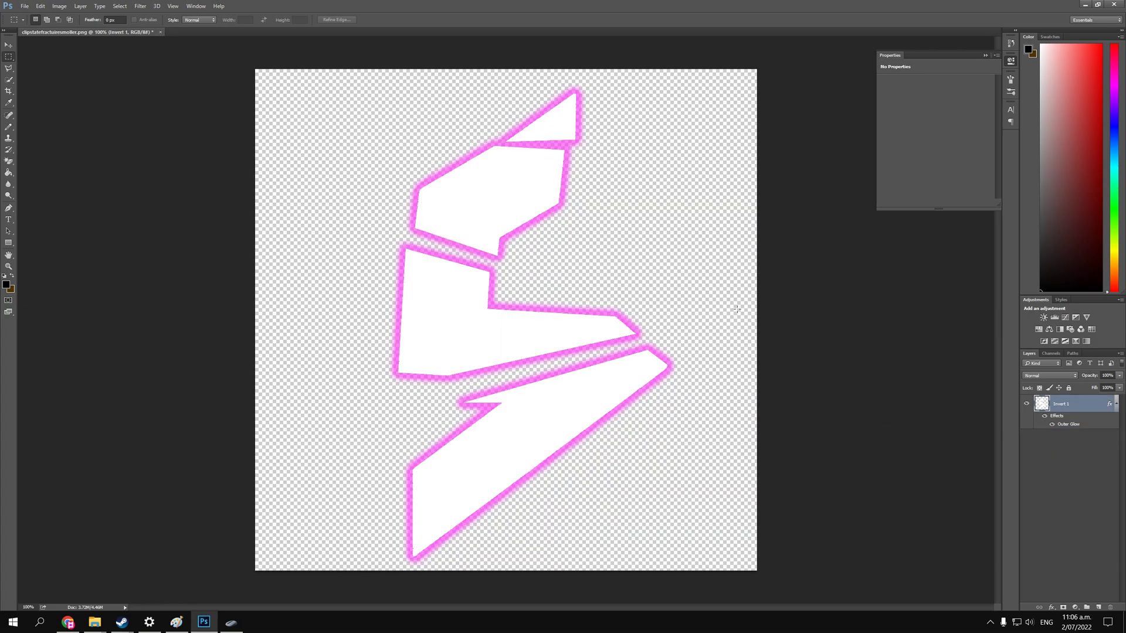
click(25, 6)
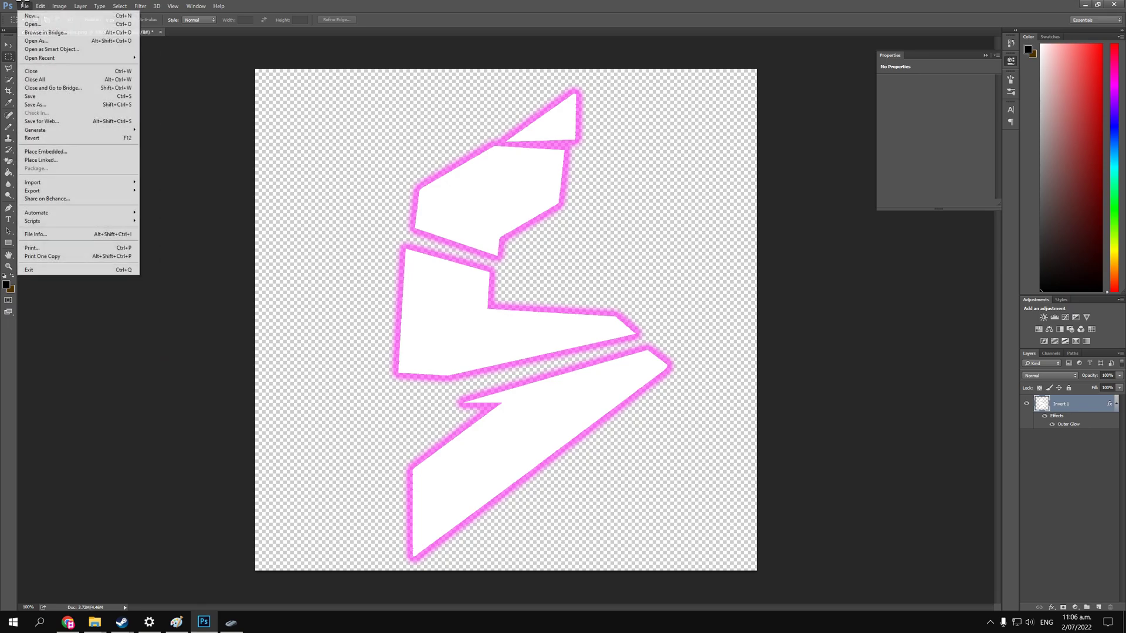
click(66, 105)
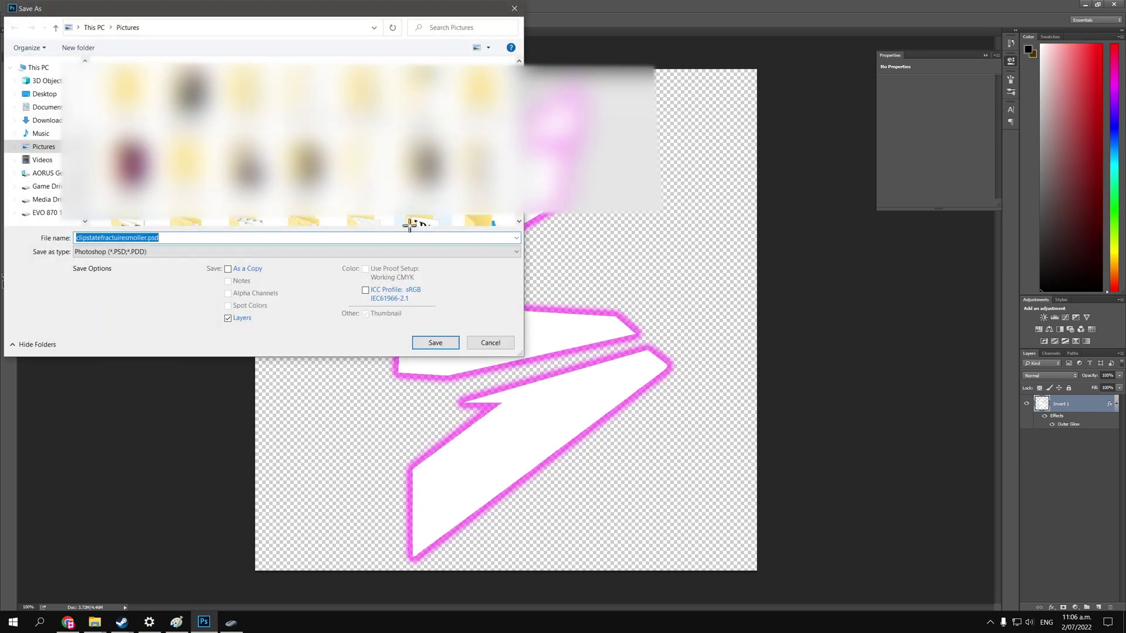
click(247, 251)
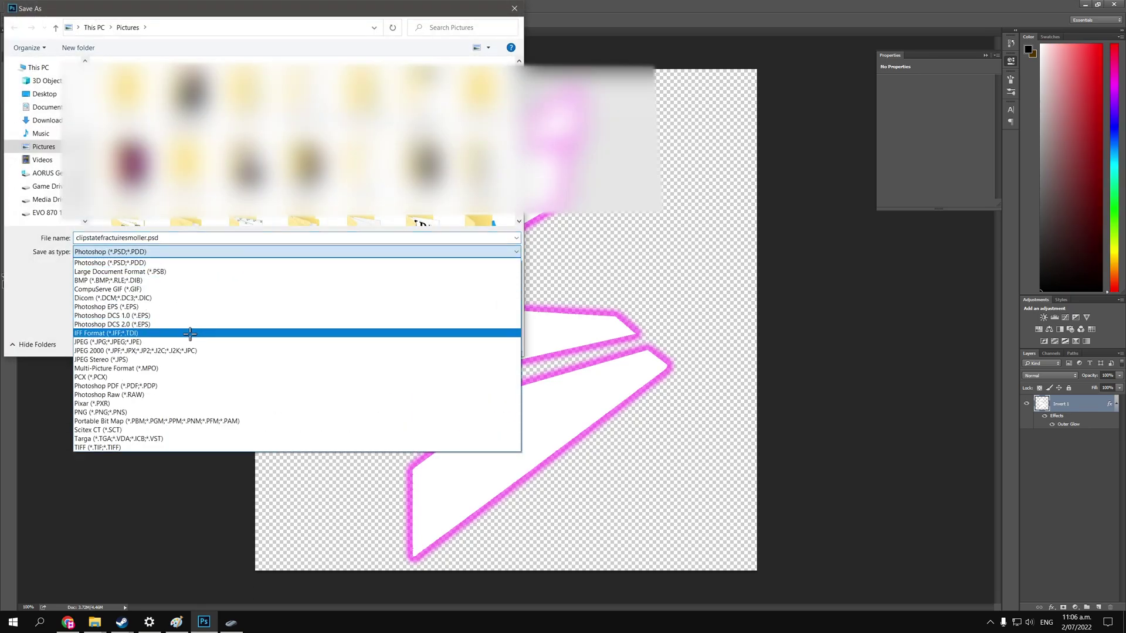
click(171, 342)
click(241, 252)
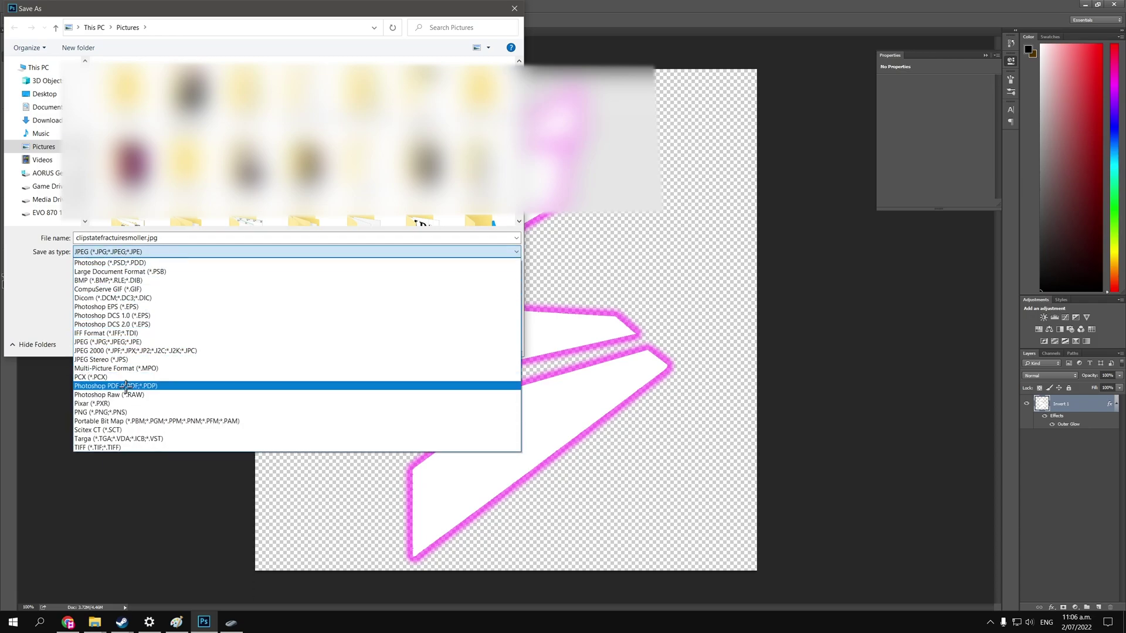
click(125, 412)
- Save the logo as jacklogohahah.png, then download the converted jackcursor file from Convertio again
click(189, 233)
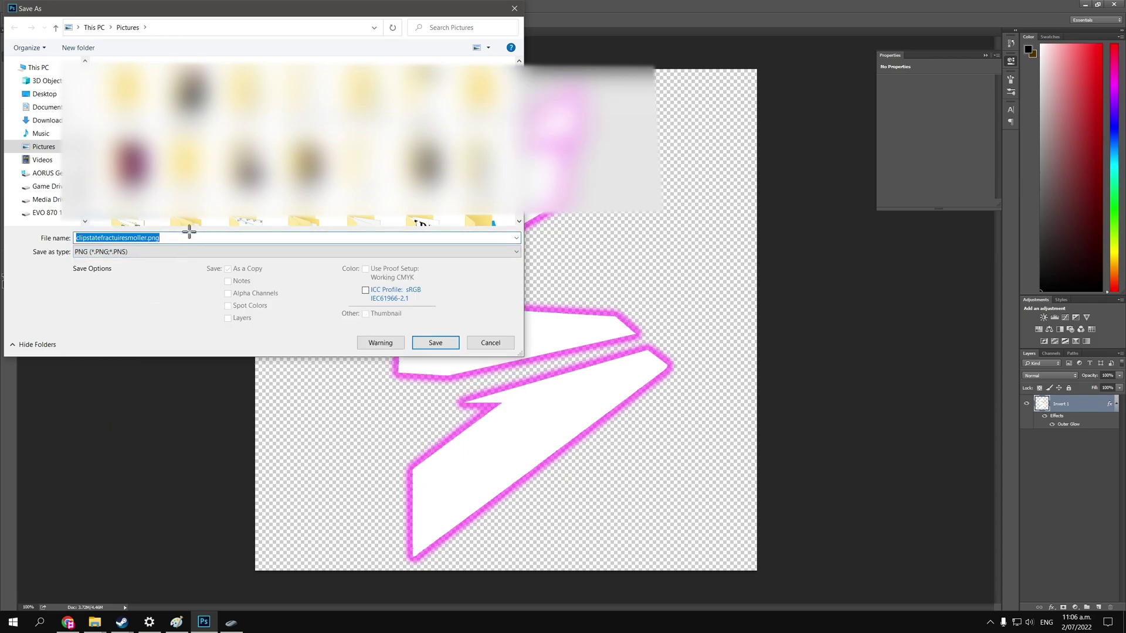
text(jackl)
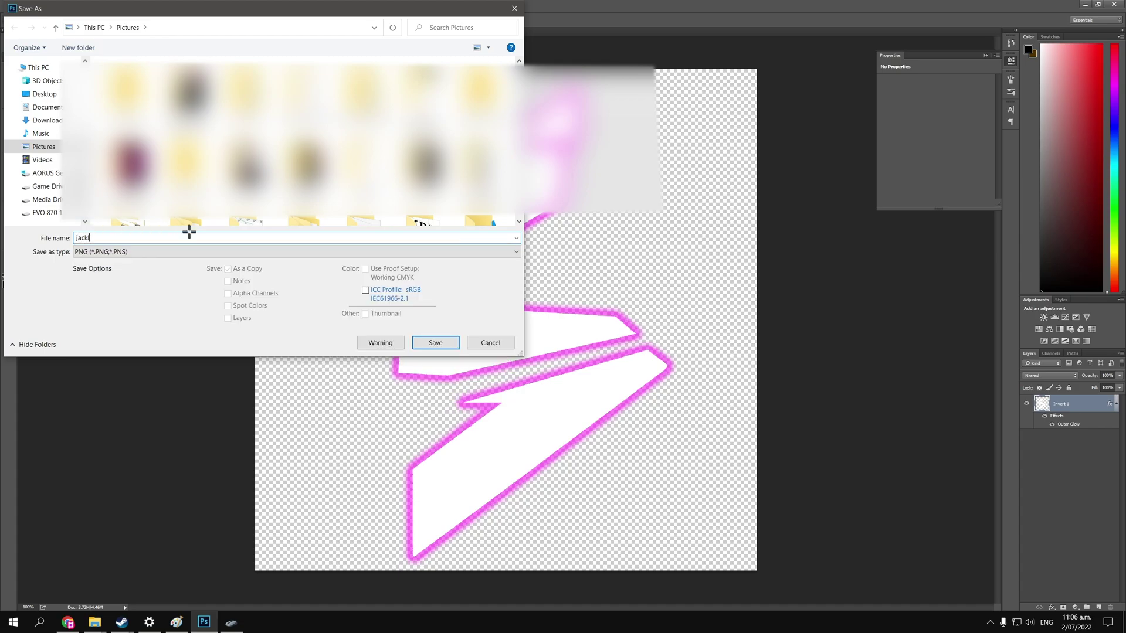
text(ogoha)
key(Return)
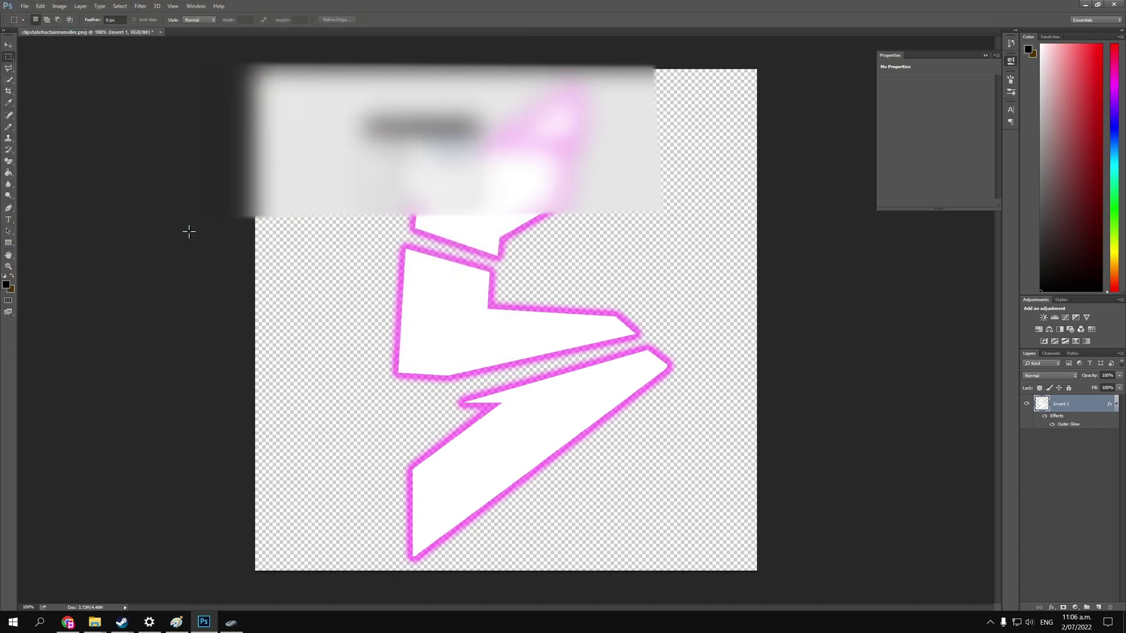
click(451, 146)
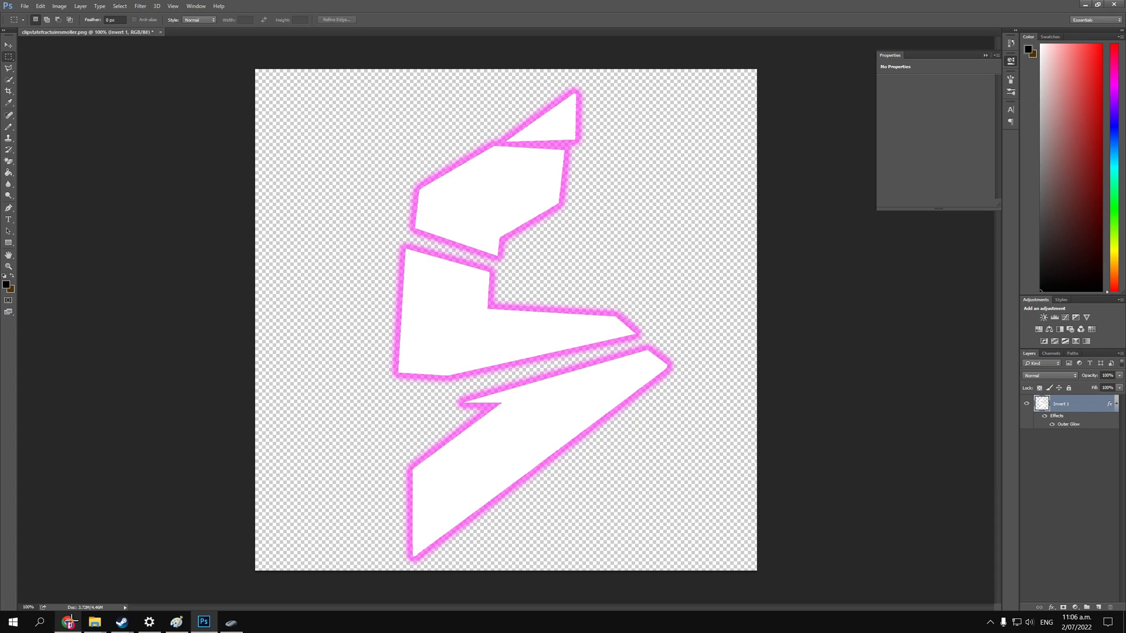
click(68, 622)
click(804, 221)
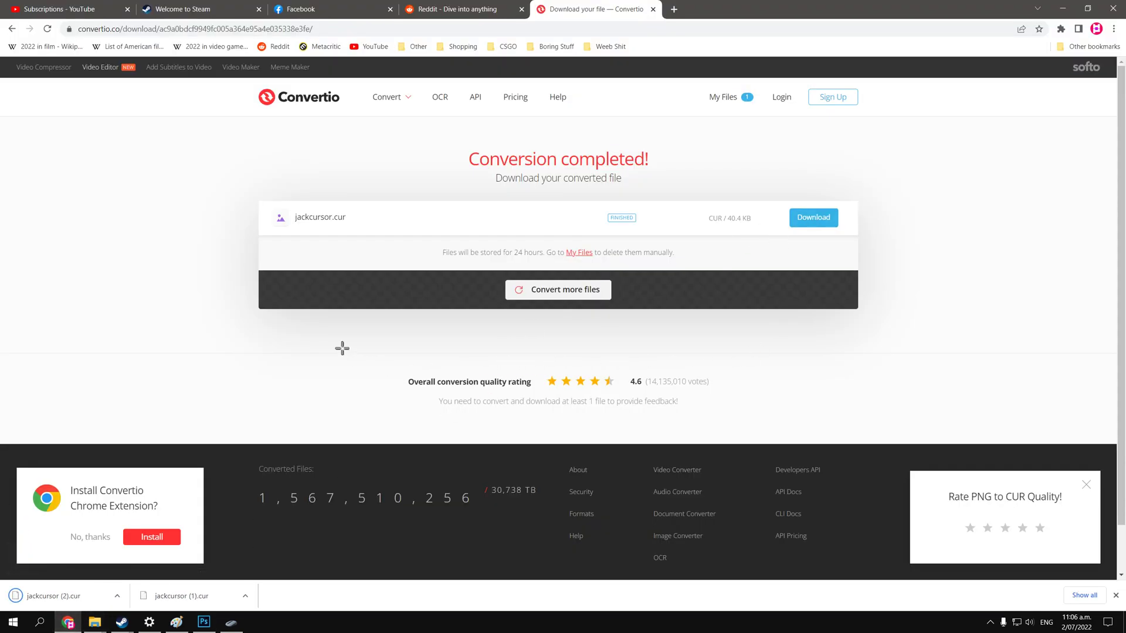
- Convert jacklogohahah.png on Convertio's PNG to CUR page and download the 13.5 KB jacklogohahah.cur
key(alt+Left)
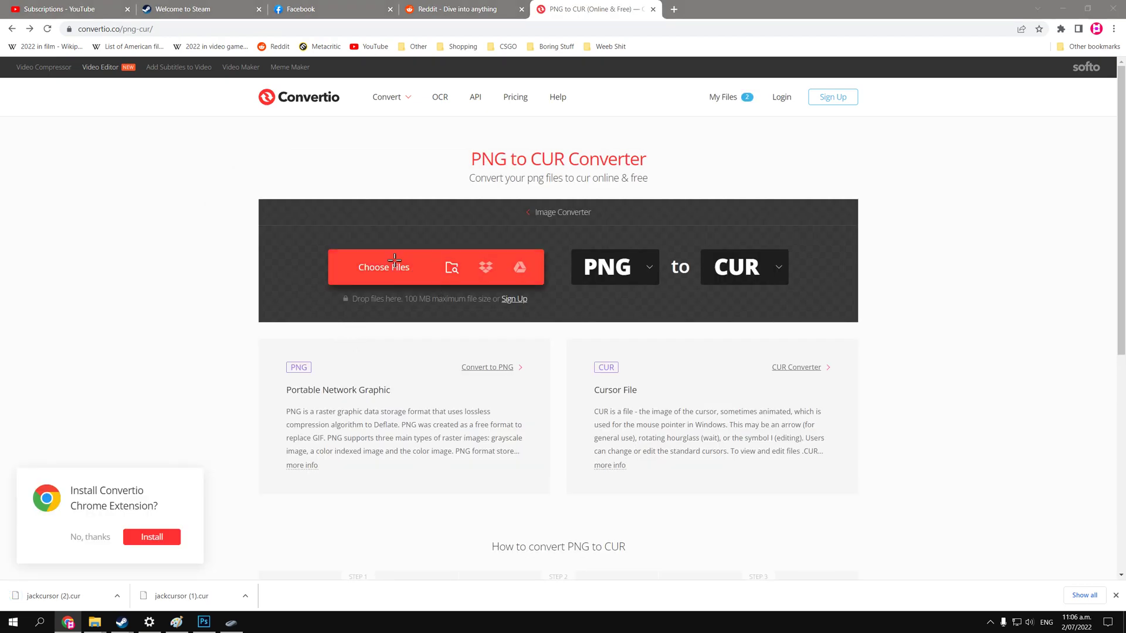
click(436, 274)
double_click(543, 240)
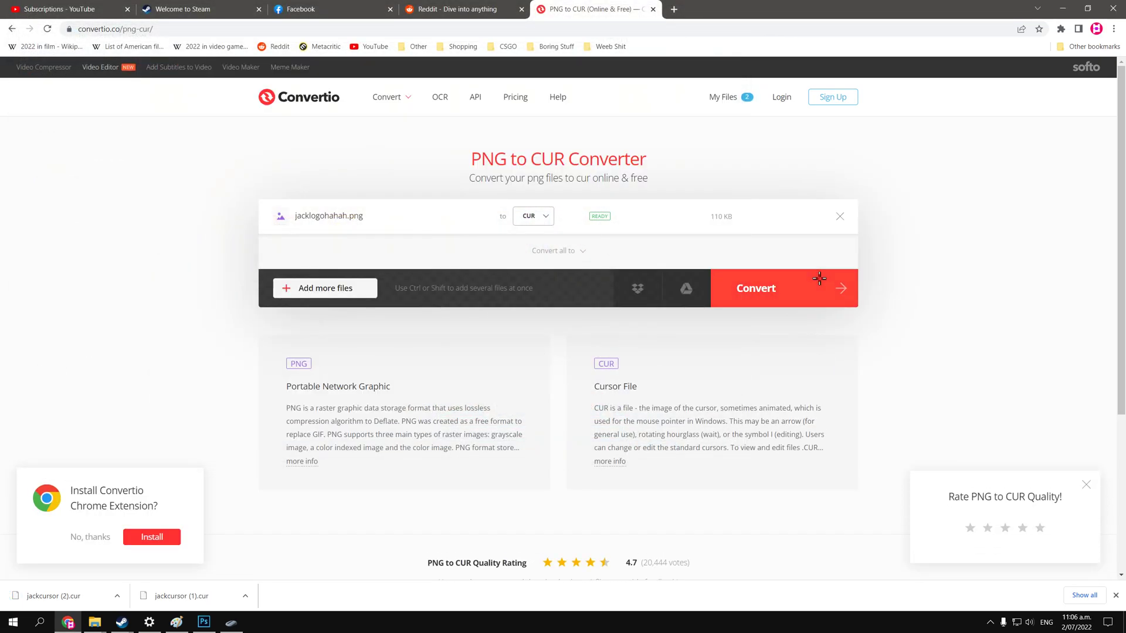
click(780, 288)
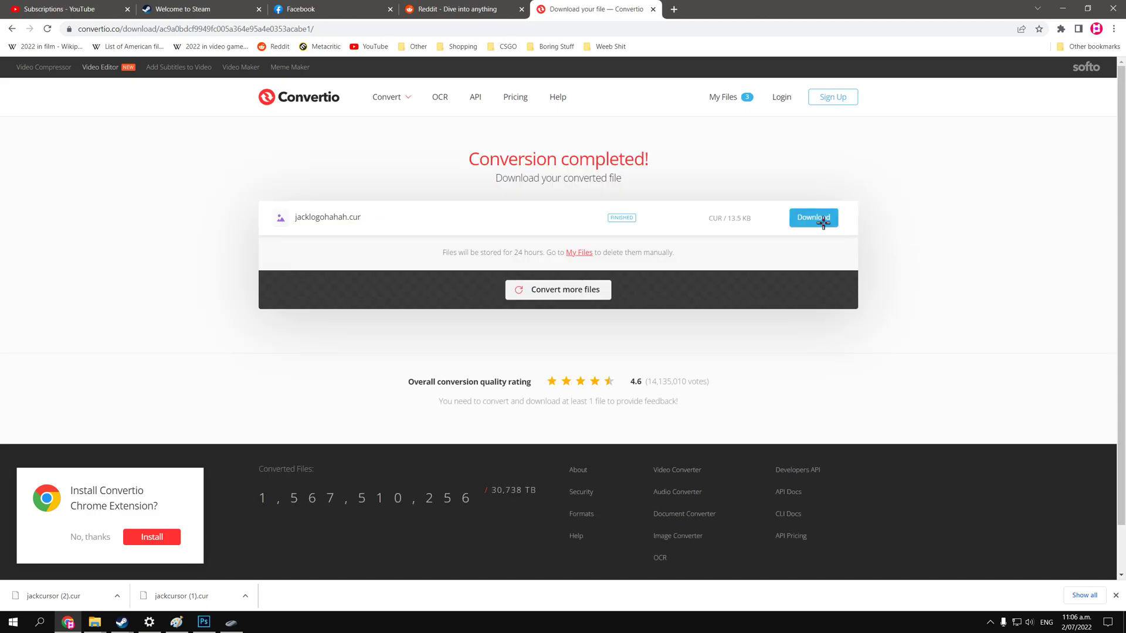
click(818, 218)
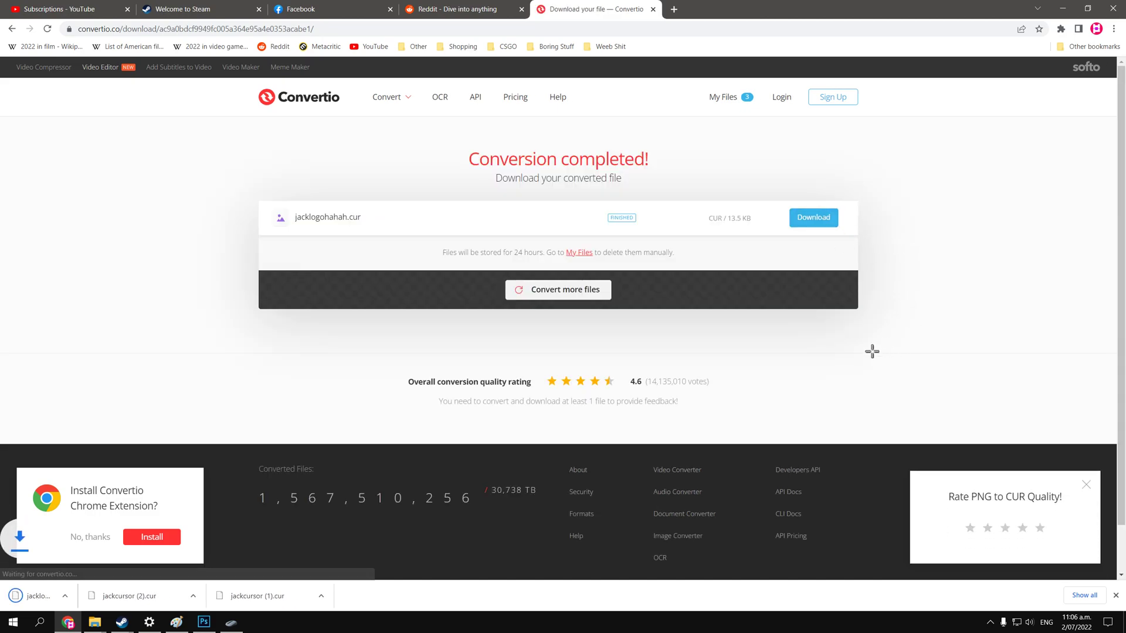
- Set the Horizontal Resize pointer to jacklogohahah.cur, apply it and confirm with OK
click(231, 621)
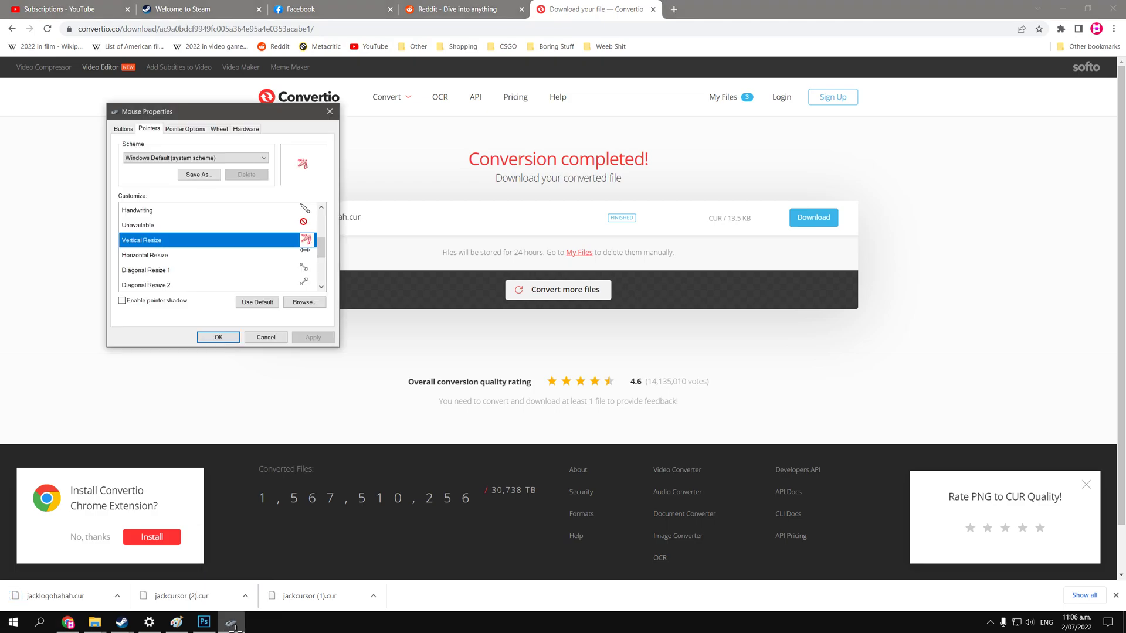
click(288, 255)
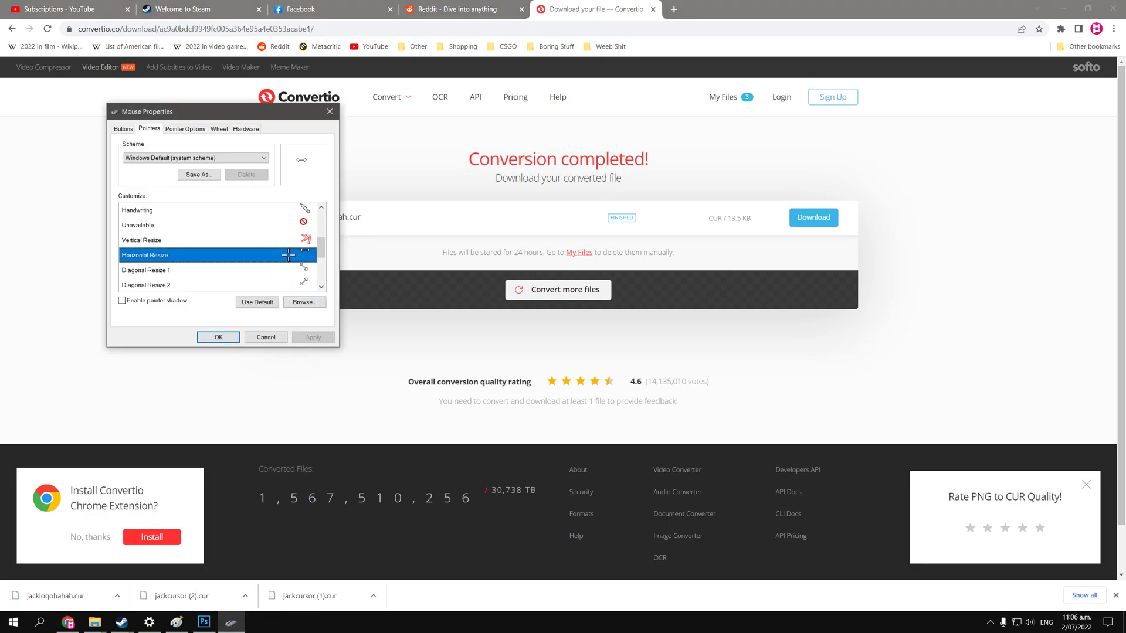
click(304, 304)
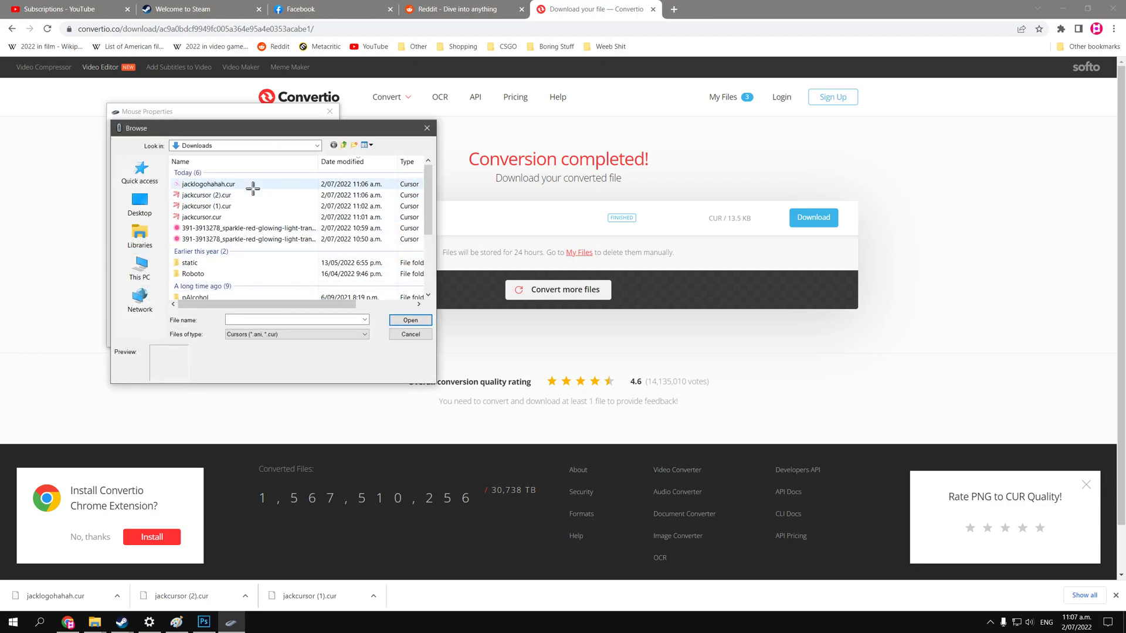
double_click(249, 185)
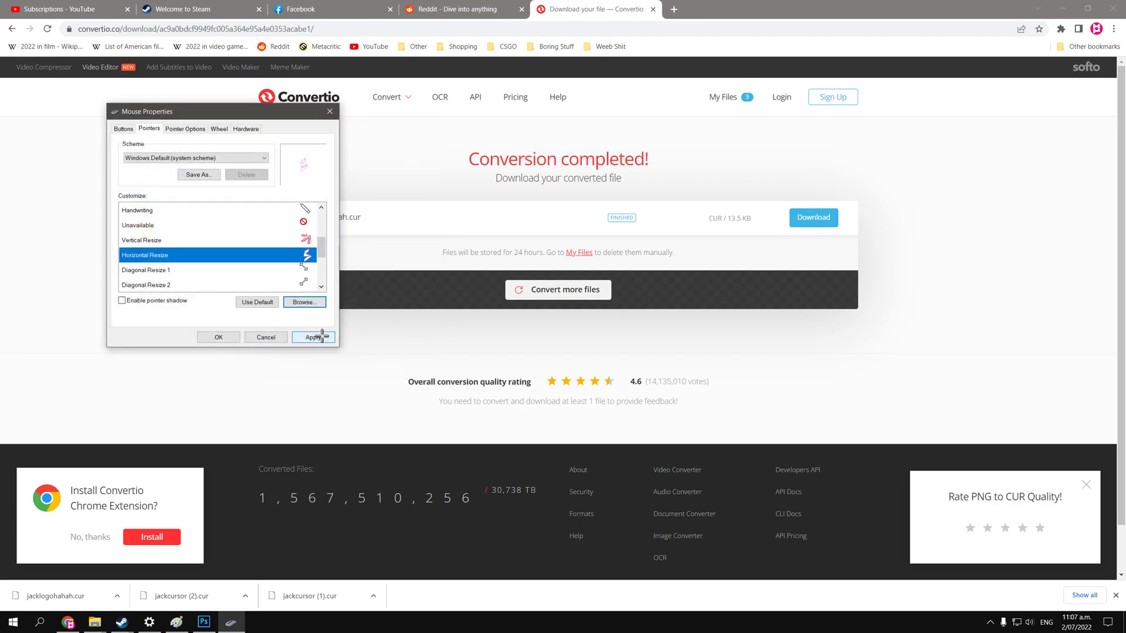
click(317, 337)
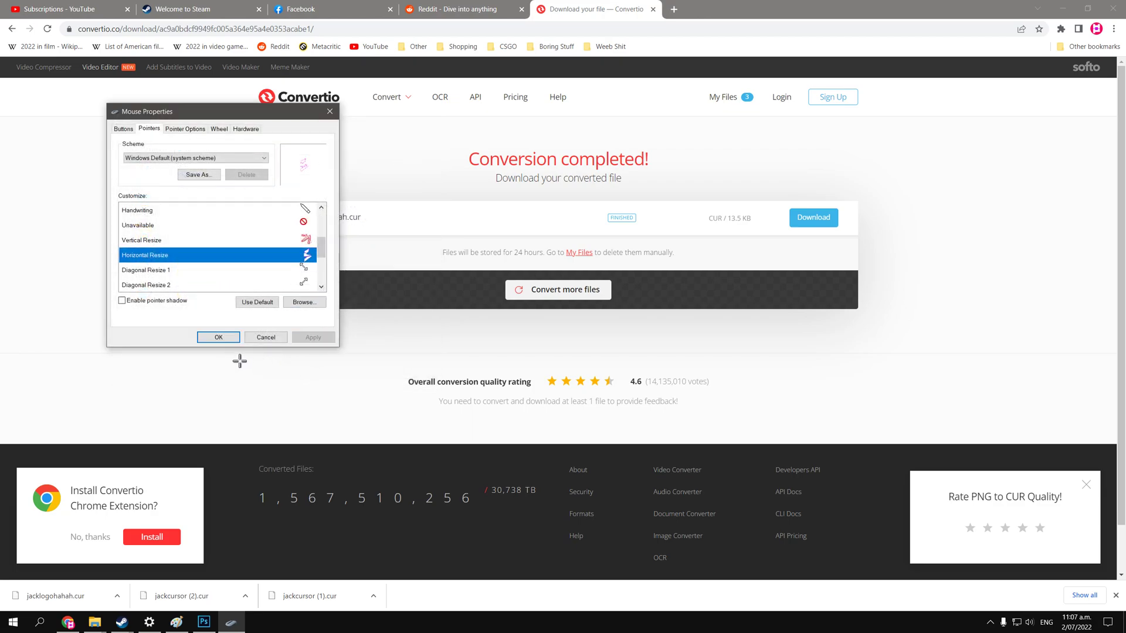
click(231, 336)
- Restore the Settings Mouse page to a window over the browser, widened to show Related settings
click(149, 621)
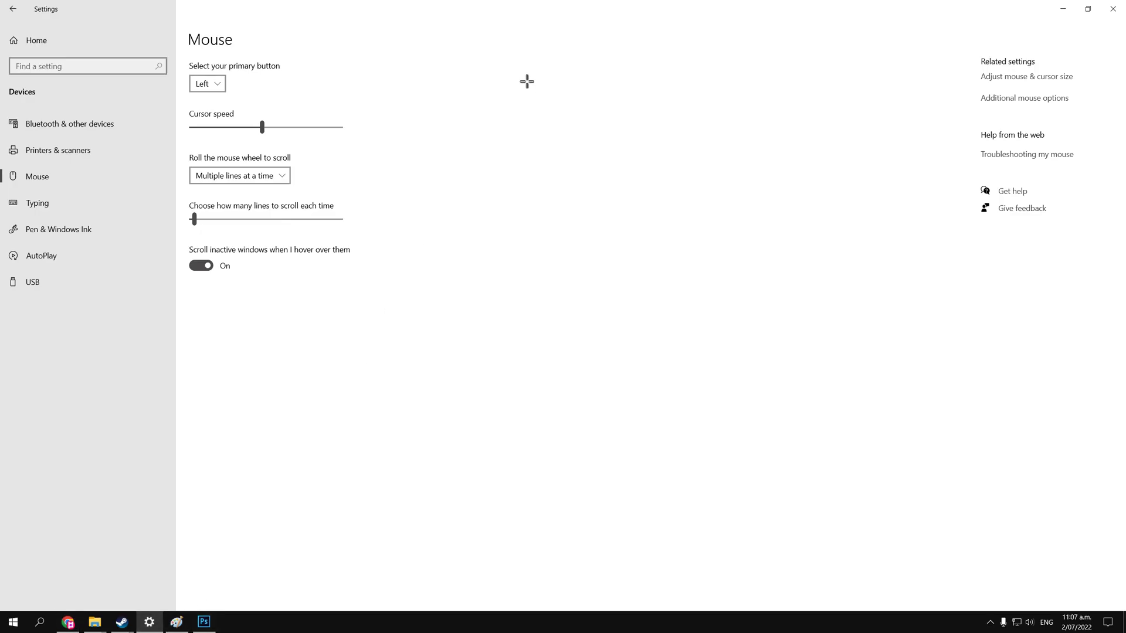
double_click(534, 14)
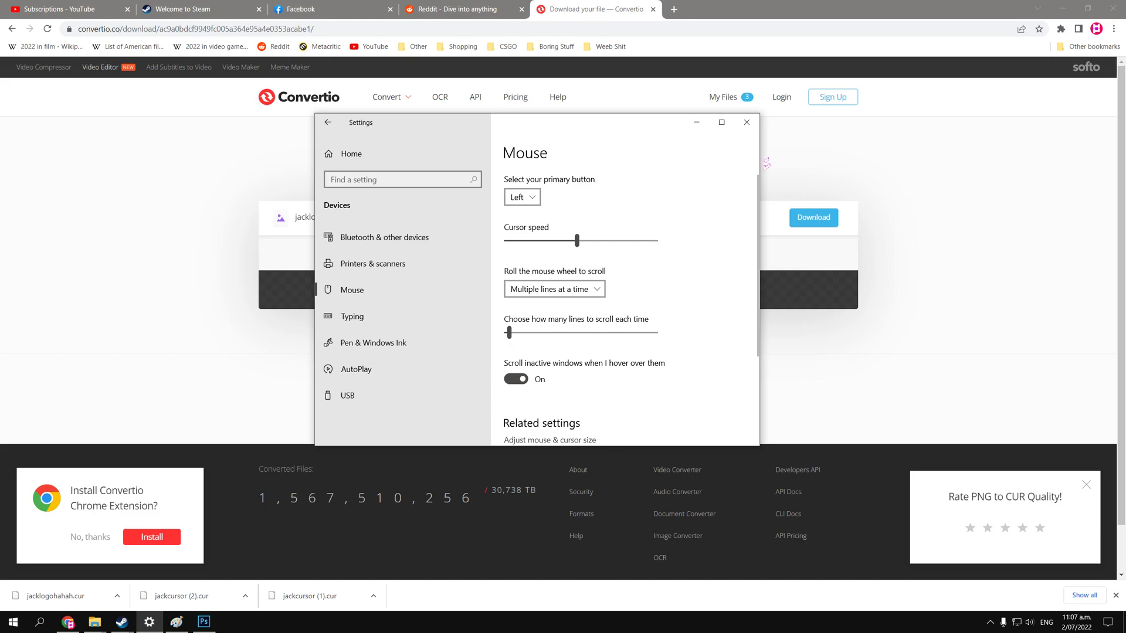
drag(766, 163, 773, 185)
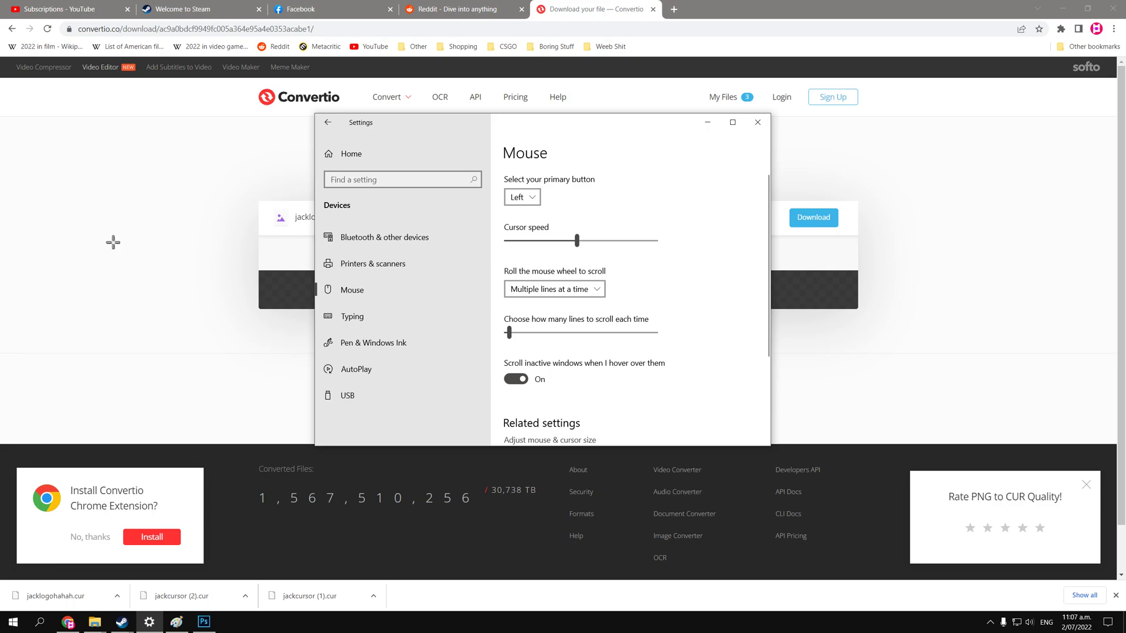
drag(557, 123, 423, 129)
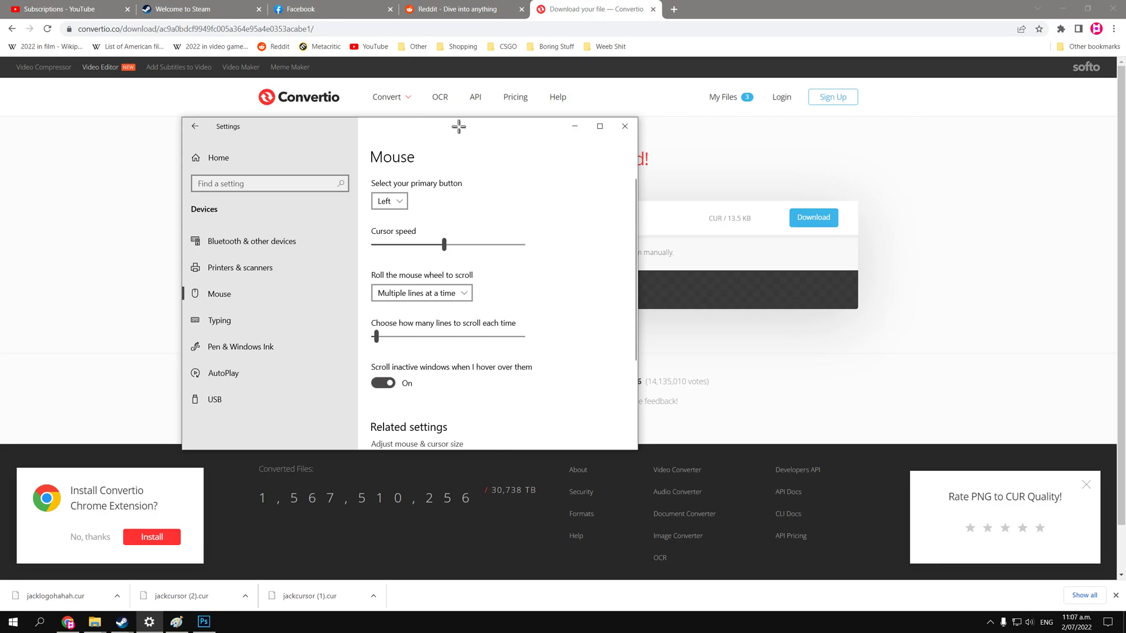
drag(645, 152, 897, 162)
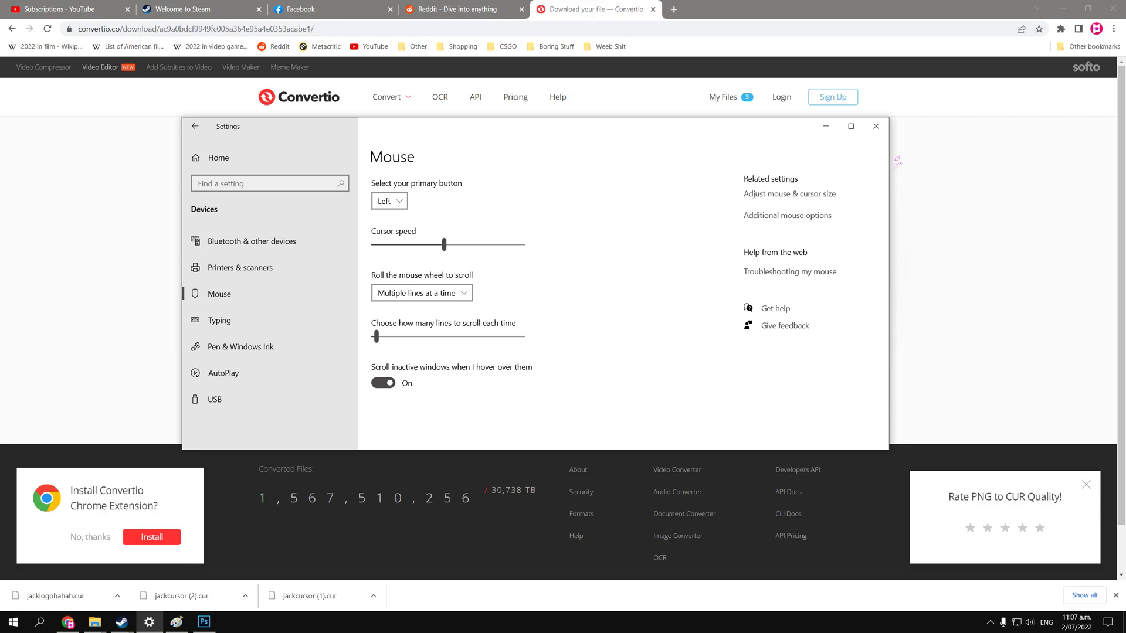